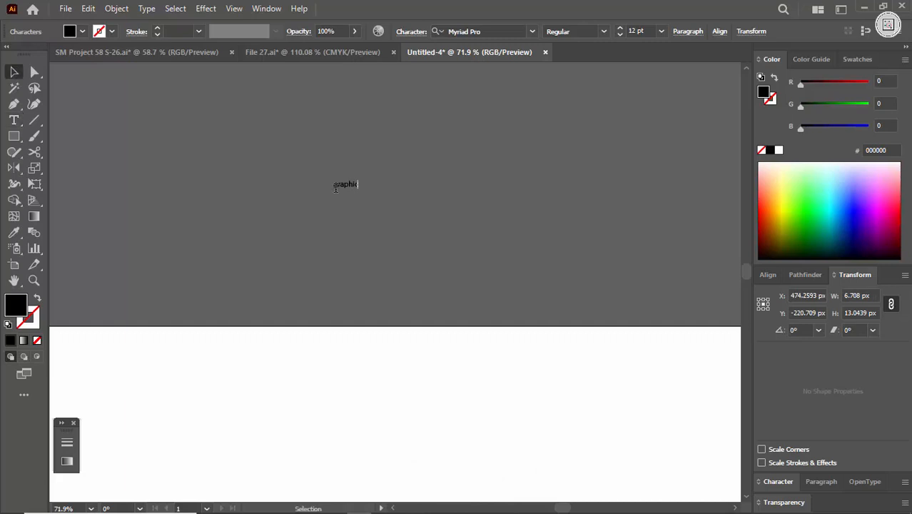
Finish the text "graphic" above the artboard and add a separate text "design" directly below it
left_click(335, 188, "ctrl")
left_click(334, 261)
left_click(15, 122)
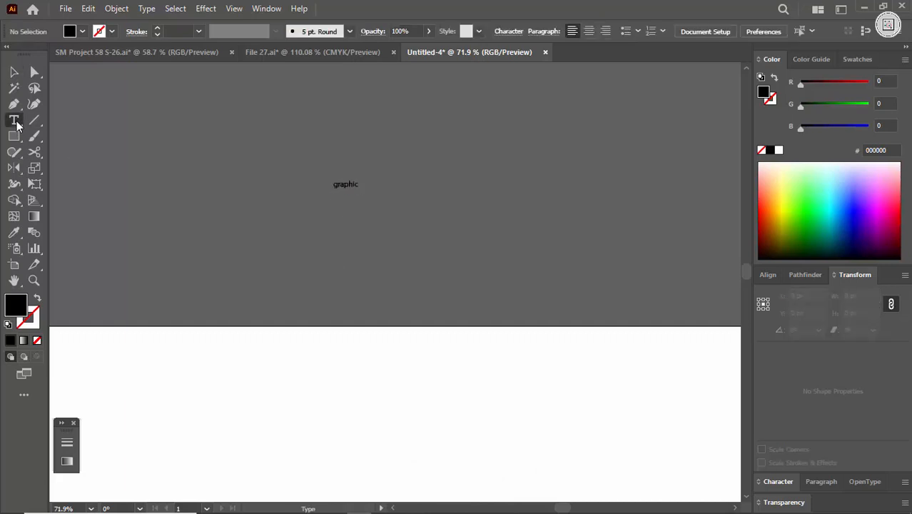
left_click(335, 203)
key("BackSpace")
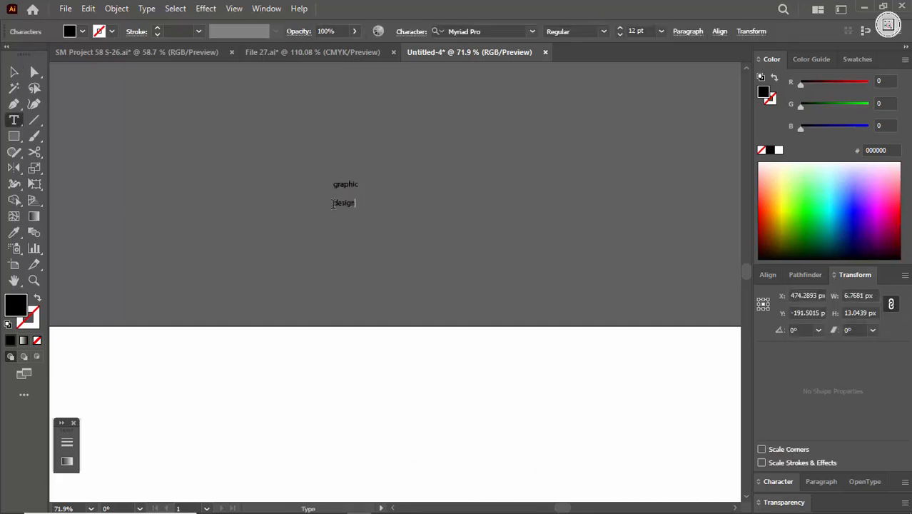
key("Escape")
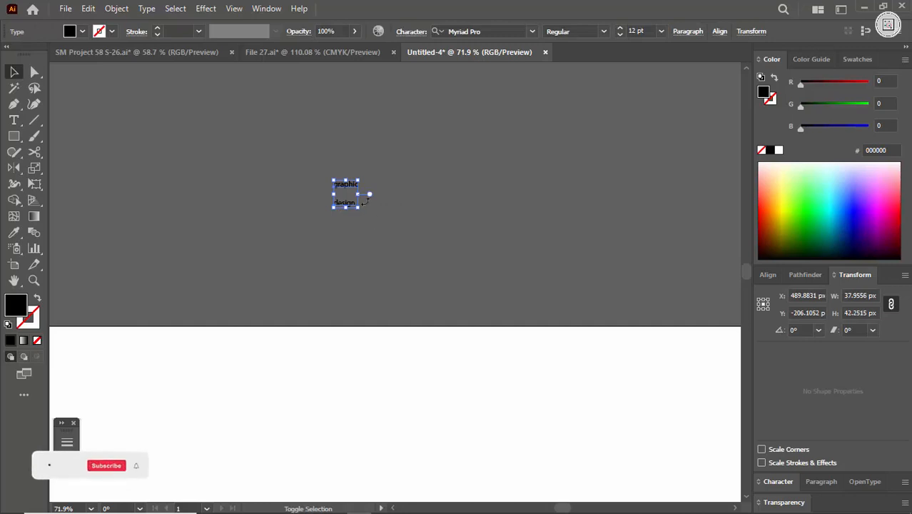
Scale both words up to about 70.6 pt, arrange them one above the other, and convert them to uppercase
left_click_drag(380, 196, 477, 207)
left_click(539, 216)
left_click_drag(446, 245, 443, 205)
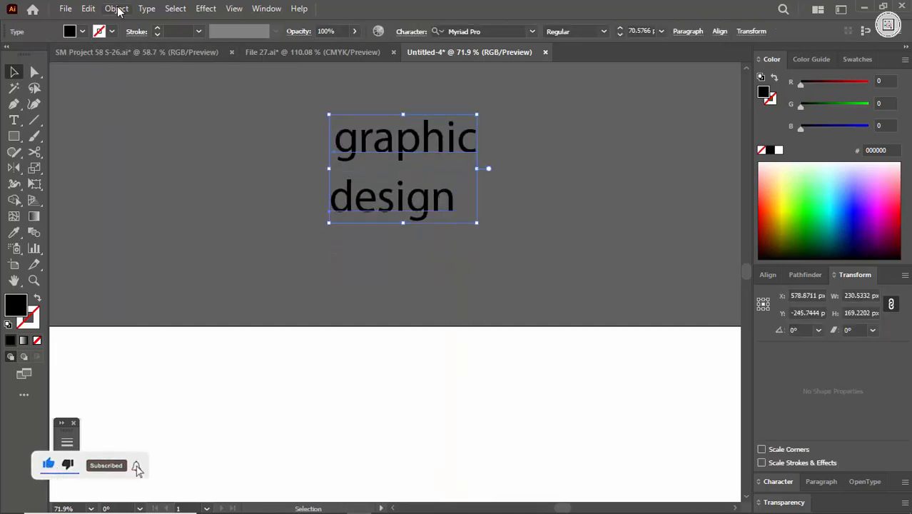
left_click(146, 9)
mouse_move(304, 217)
left_click(379, 215)
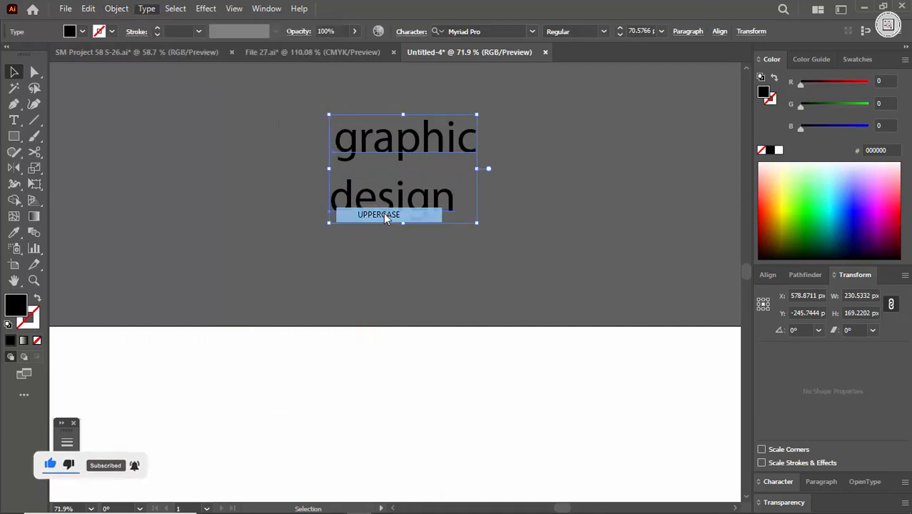
Set both words in Roboto Black and place DESIGN close beneath GRAPHIC
left_click(468, 31)
type("robo")
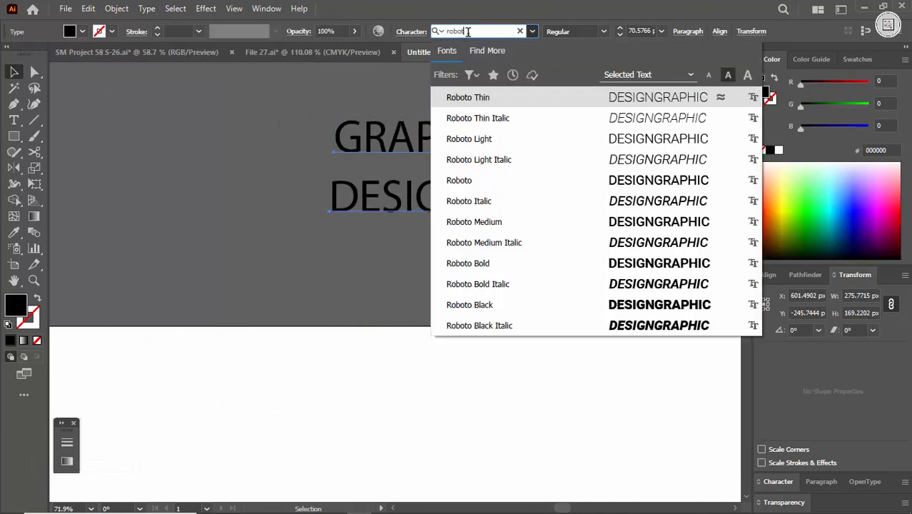
type("to")
key("Return")
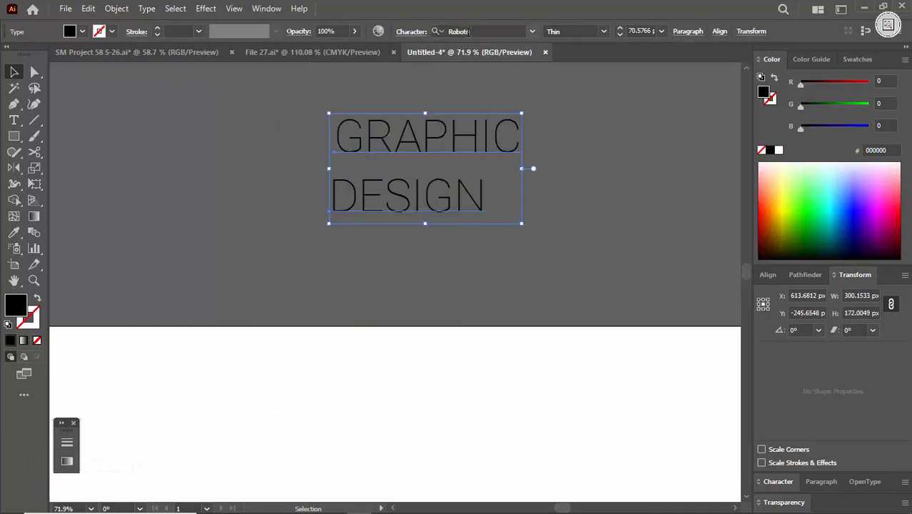
left_click(604, 32)
left_click(573, 192)
left_click_drag(457, 201, 461, 191)
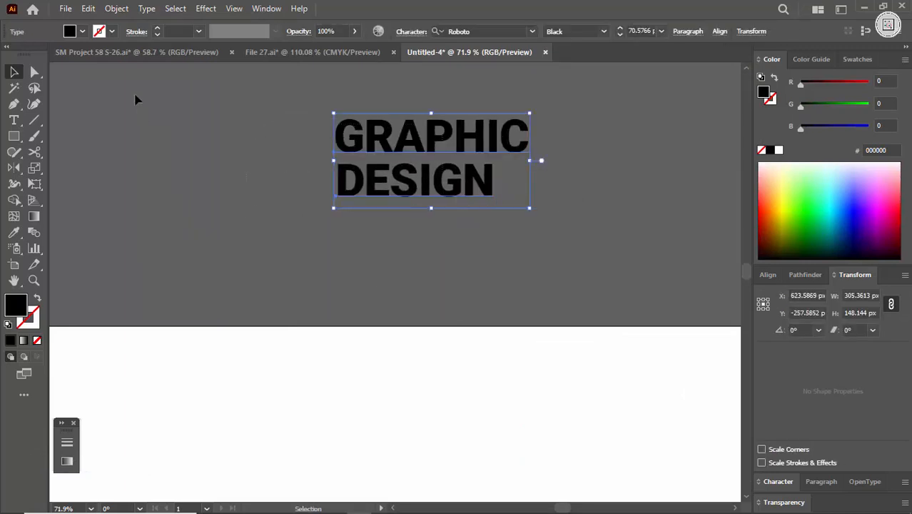
Expand both words' object and fill into outlines, then deselect them
left_click(117, 9)
left_click(199, 182)
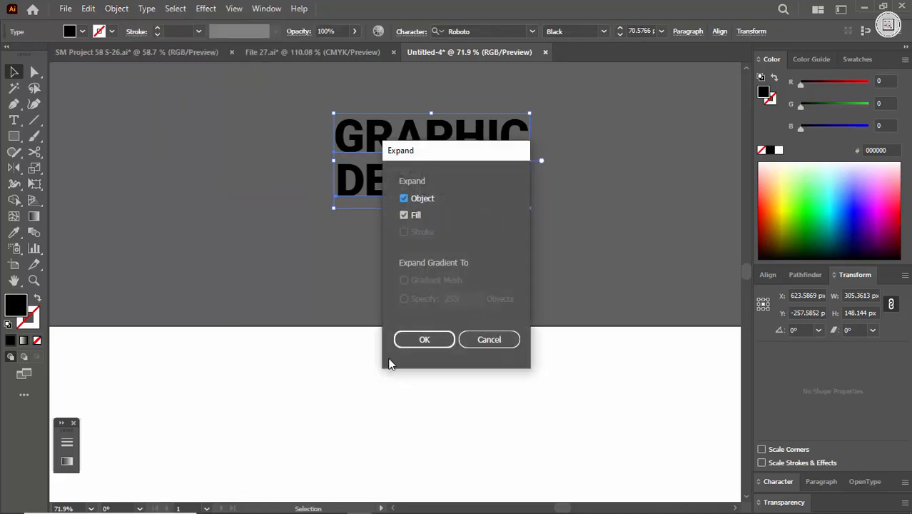
left_click(424, 340)
left_click(361, 289)
Draw a circle about 572 px in diameter from the centre of the artboard
key("ctrl+space")
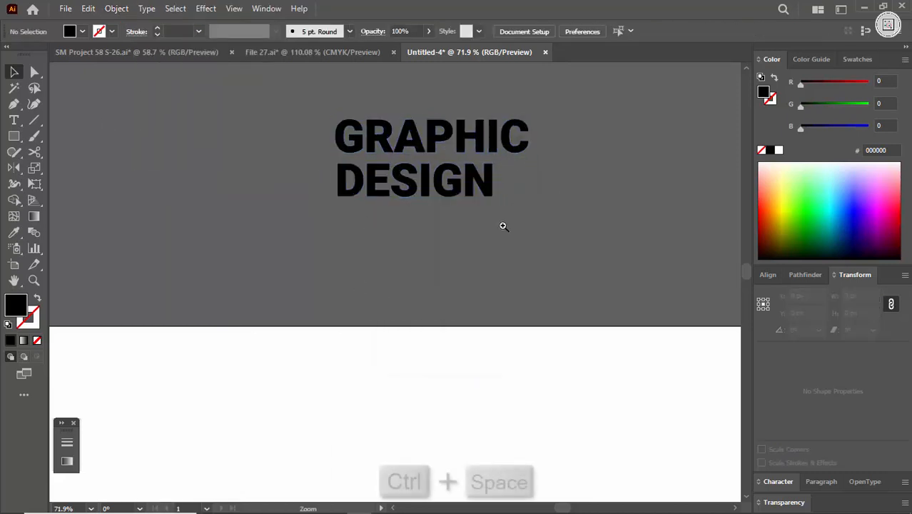
left_click_drag(503, 224, 468, 335)
left_click_drag(486, 343, 367, 310)
left_click_drag(456, 276, 436, 328)
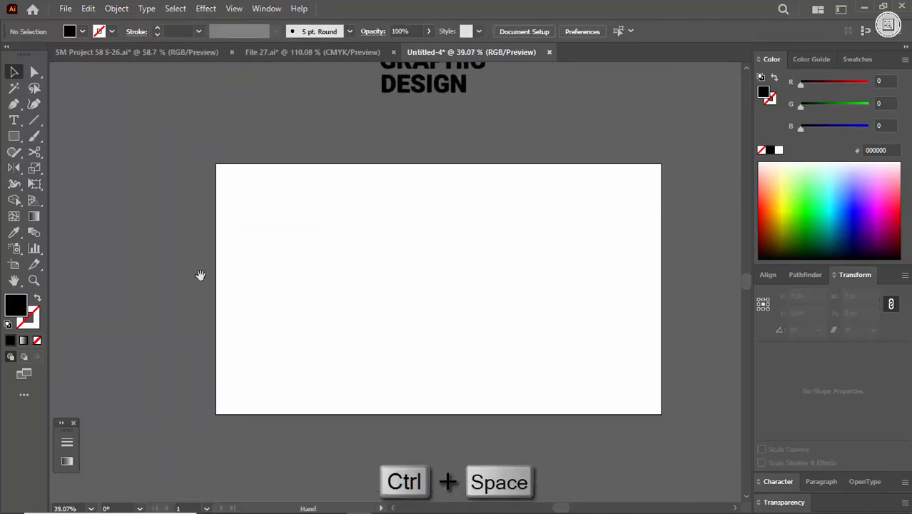
left_click_drag(11, 145, 79, 168)
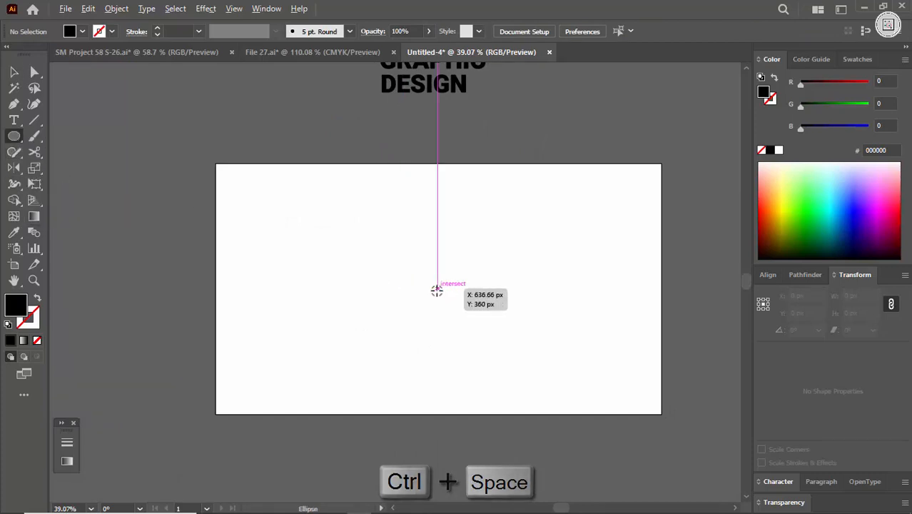
left_click_drag(437, 288, 537, 346)
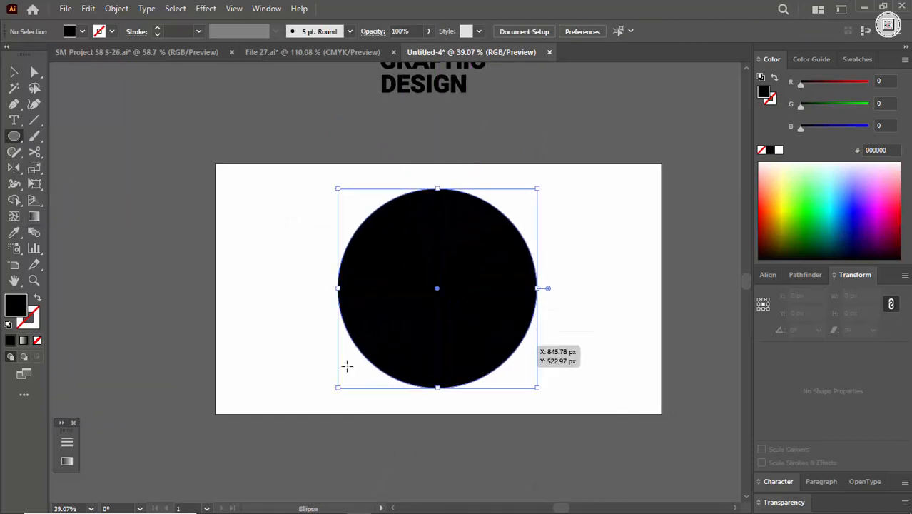
Remove the circle's fill and give it a 6 pt stroke
left_click(37, 341)
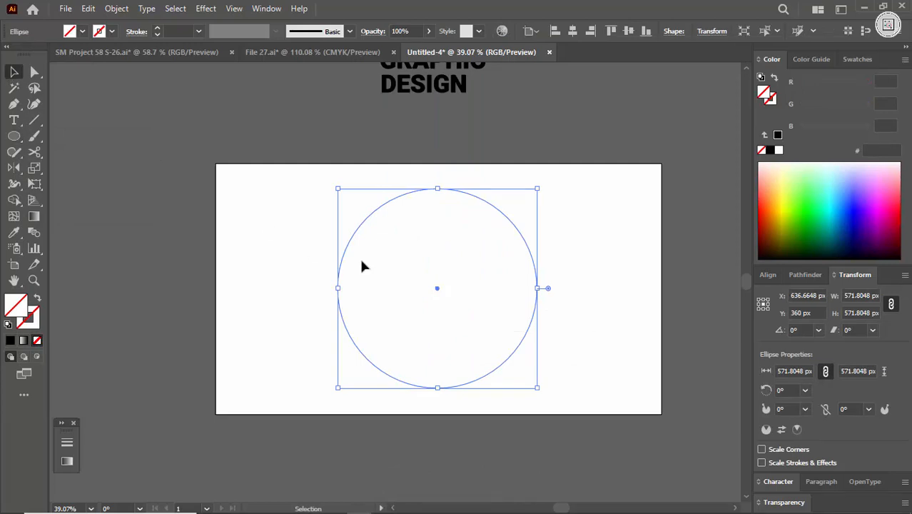
left_click(270, 224)
left_click_drag(305, 224, 360, 289)
left_click(187, 31)
scroll(189, 30, "up", 6)
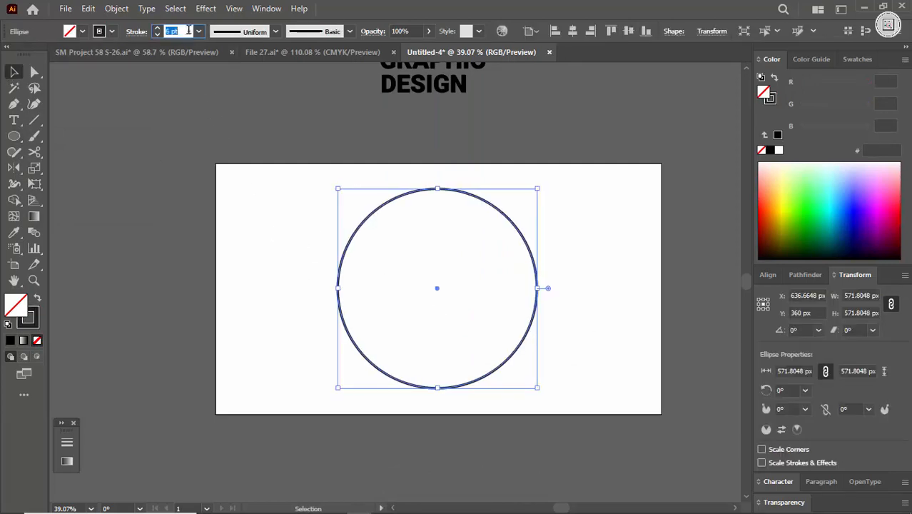
left_click(246, 234)
Try a wavy freehand Knife cut descending from the circle's left edge to its right edge, and undo it
left_click_drag(458, 289, 441, 284)
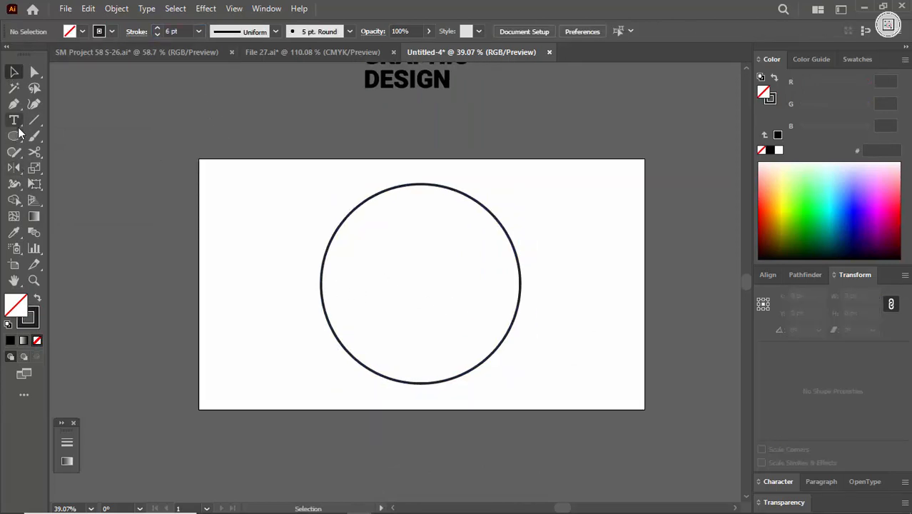
right_click(32, 152)
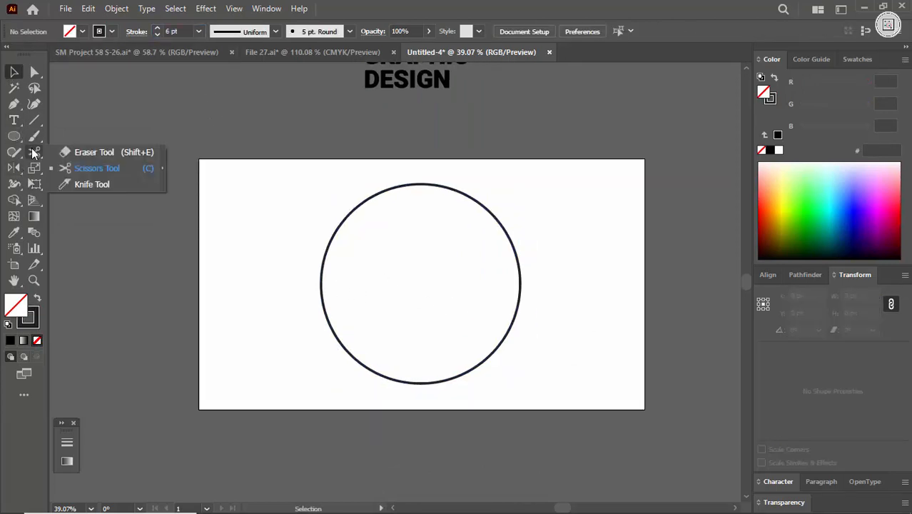
left_click(80, 184)
mouse_move(365, 279)
left_mouse_down()
mouse_move(320, 261)
mouse_move(362, 262)
left_mouse_up()
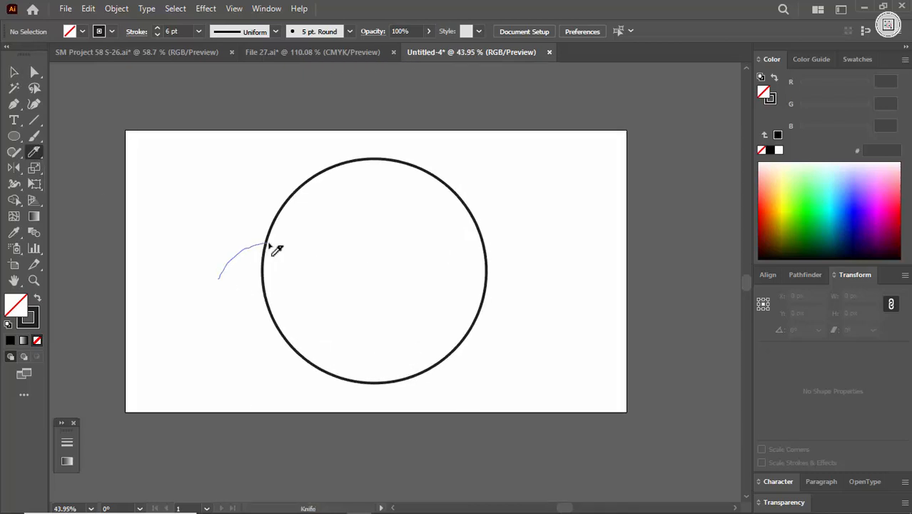
left_click_drag(505, 267, 513, 264)
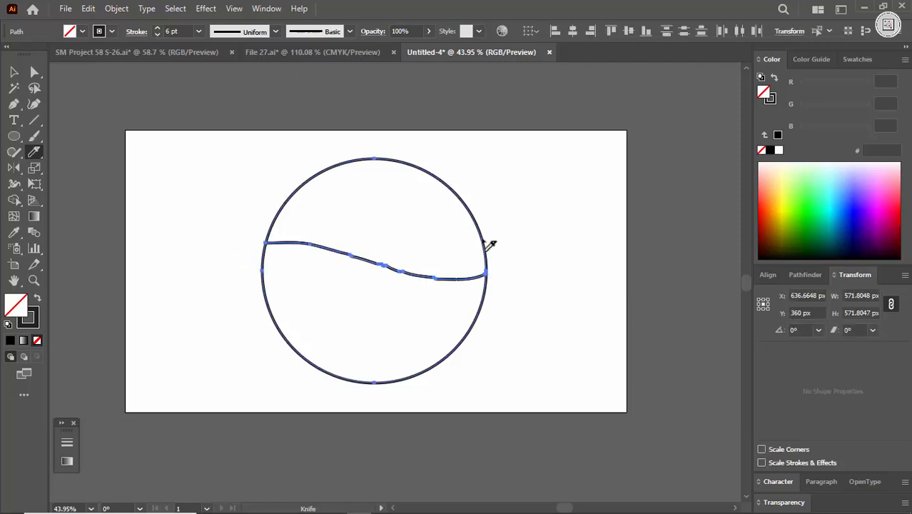
key("ctrl+z")
key("ctrl+z")
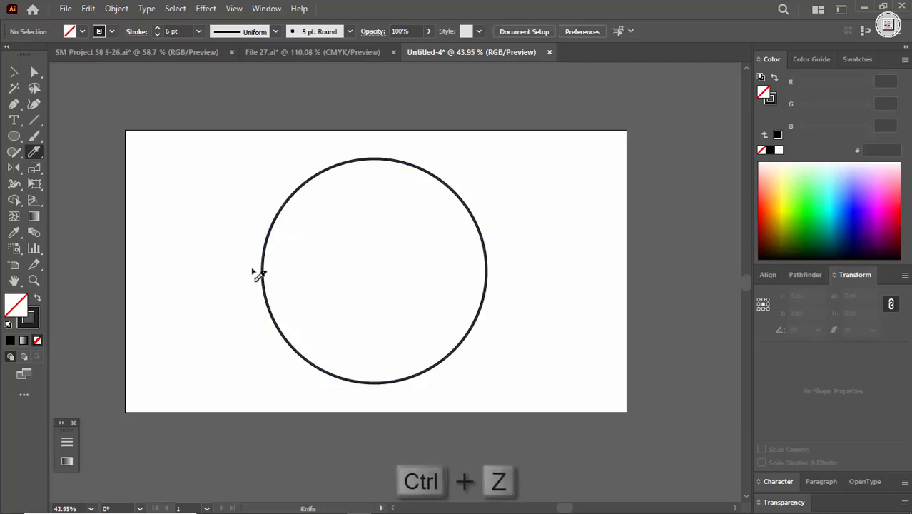
left_click(19, 155)
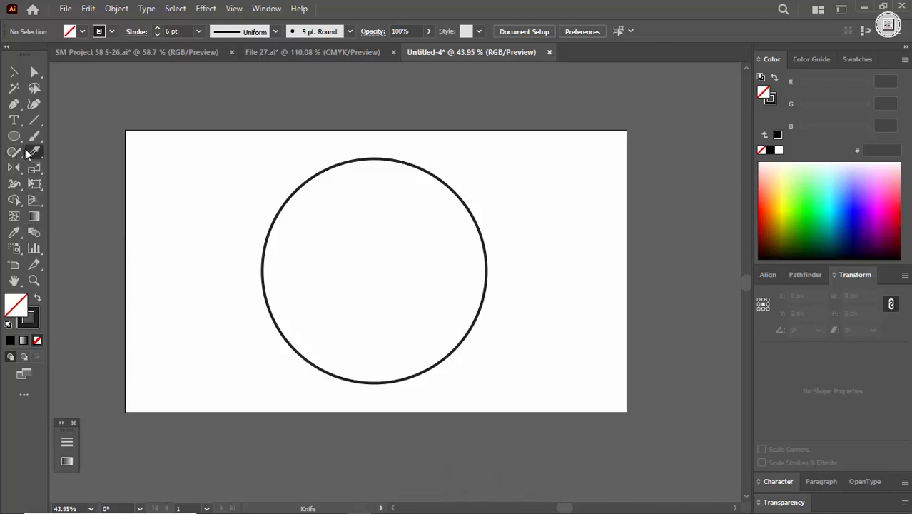
mouse_move(33, 151)
left_mouse_down()
mouse_move(75, 167)
mouse_move(32, 152)
left_mouse_up()
left_click(258, 270)
left_click(584, 281)
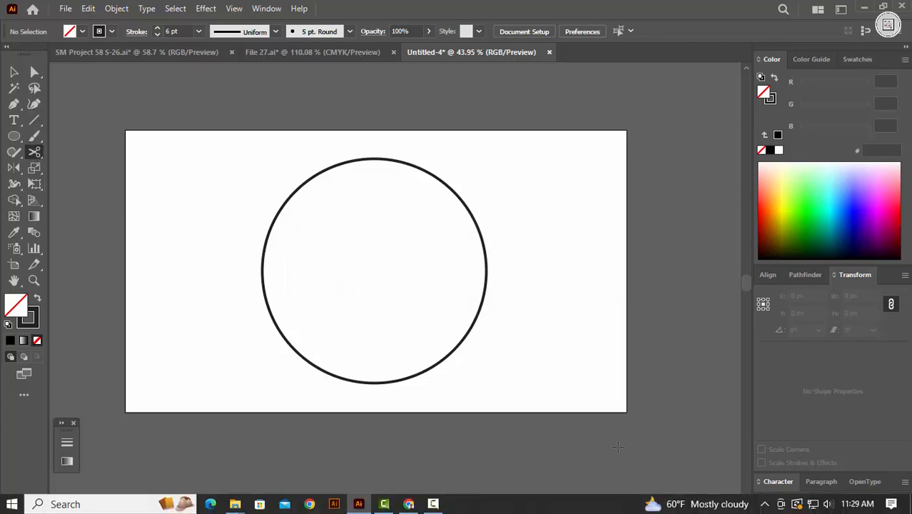
left_click(432, 509)
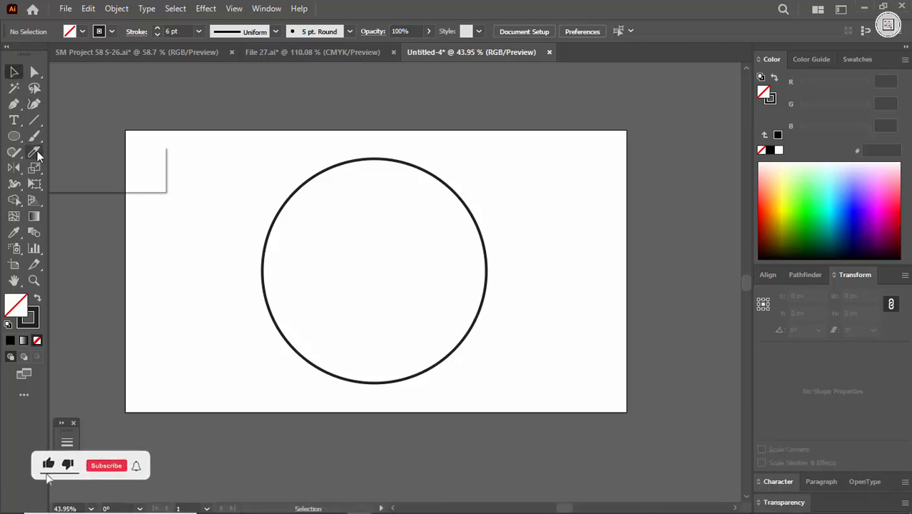
Try an S-shaped Knife cut rising across the middle of the unselected circle, and undo it
left_click_drag(37, 152, 83, 183)
left_click_drag(262, 293, 533, 287)
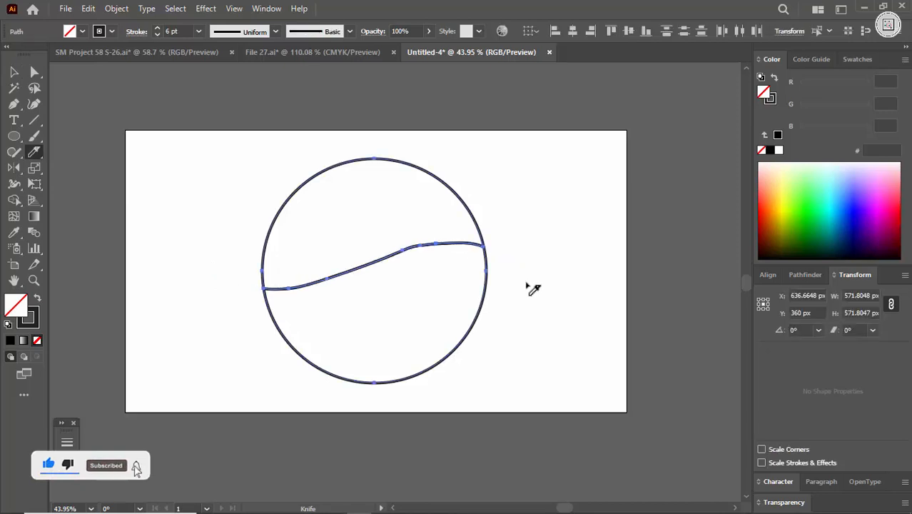
key("ctrl+z")
Select the circle, try a gently rising Knife cut from its lower left to its right edge, and undo it
left_click(36, 153)
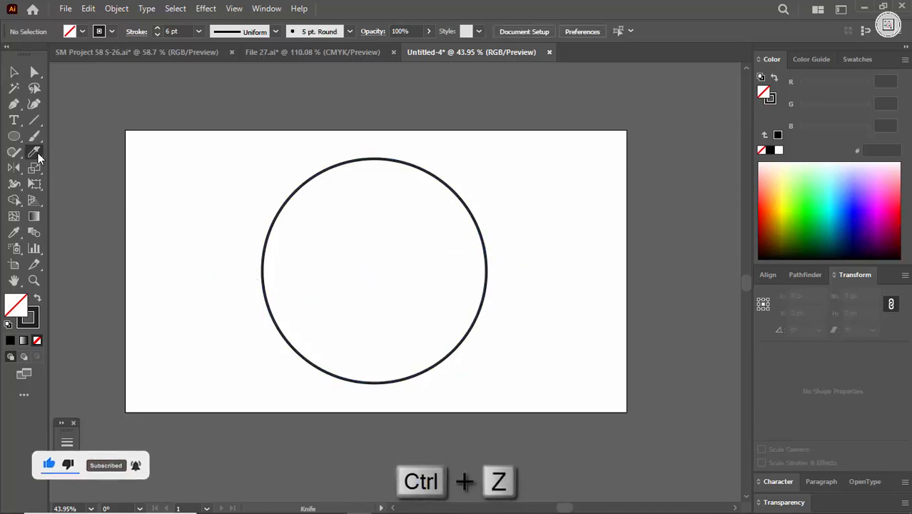
key("v")
left_click_drag(217, 257, 296, 284)
left_click(33, 153)
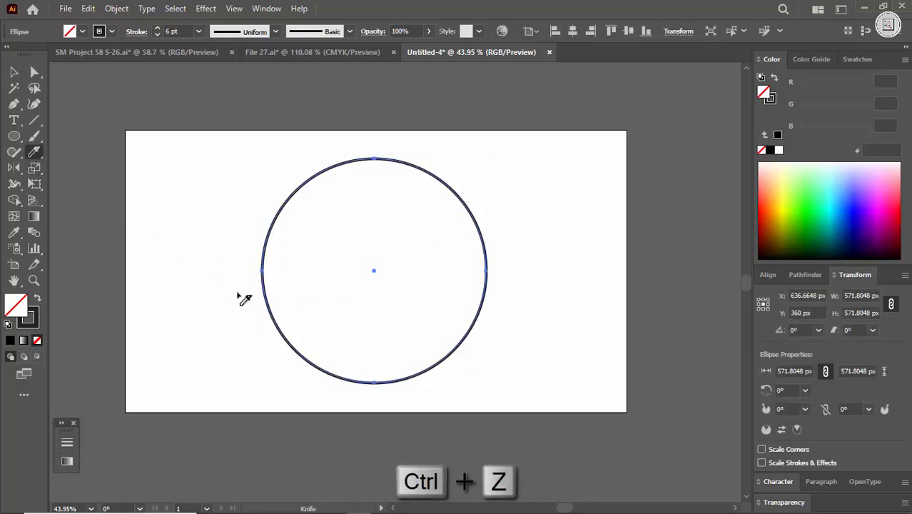
left_click_drag(230, 285, 584, 272)
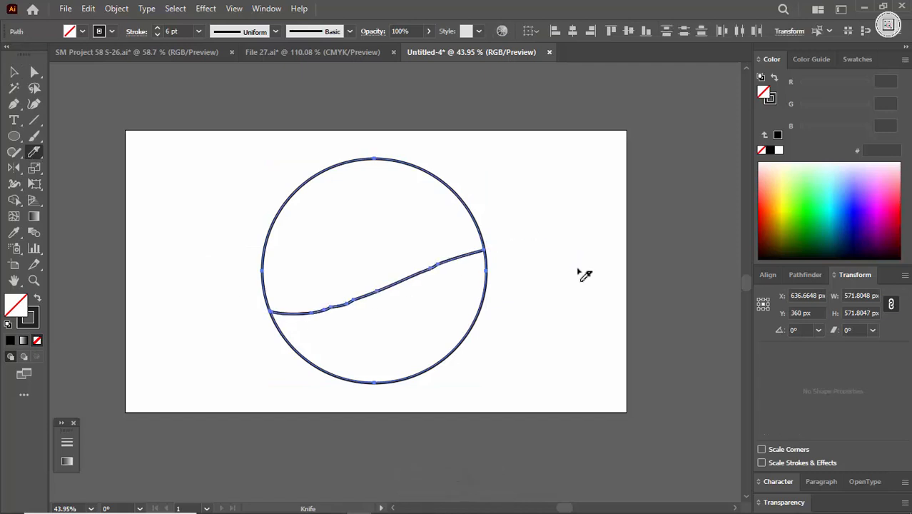
key("ctrl+z")
Try further Knife cuts across the circle, one a steep S-curve and one nearly straight, and undo them
left_click_drag(33, 153, 79, 181)
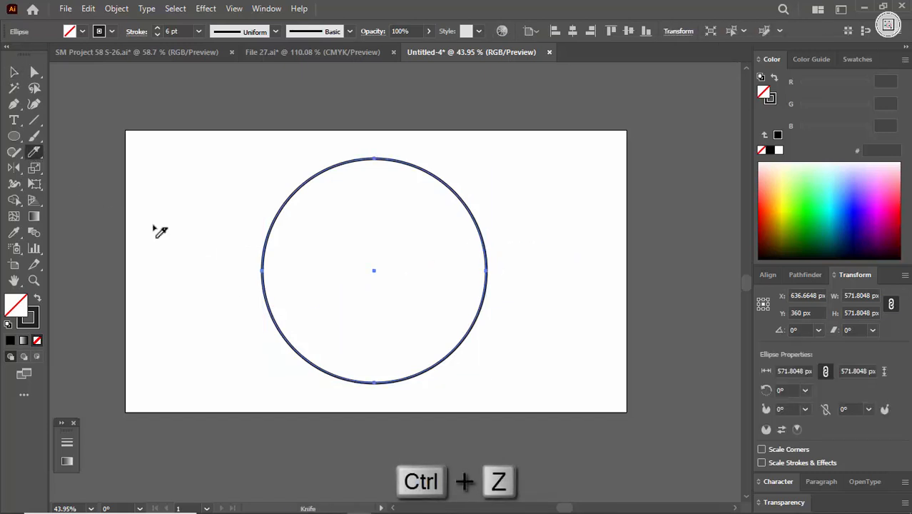
left_click_drag(205, 288, 499, 229)
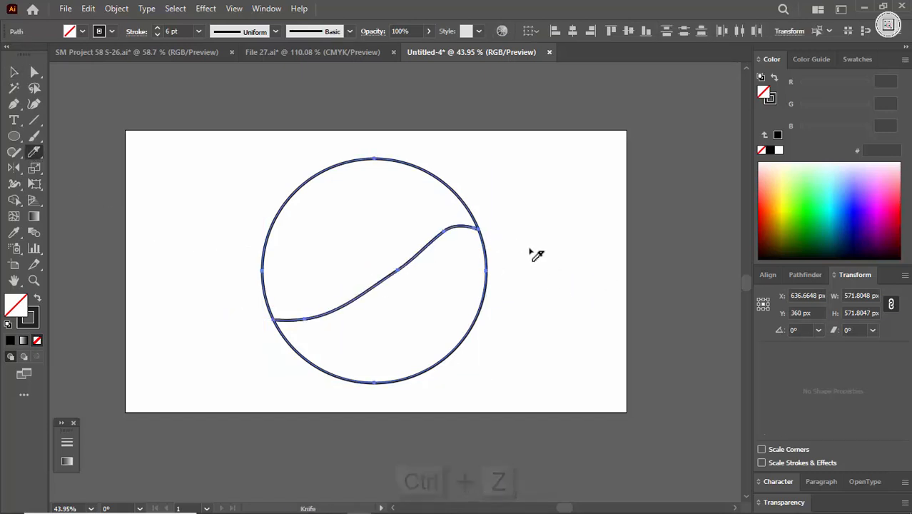
key("ctrl+z")
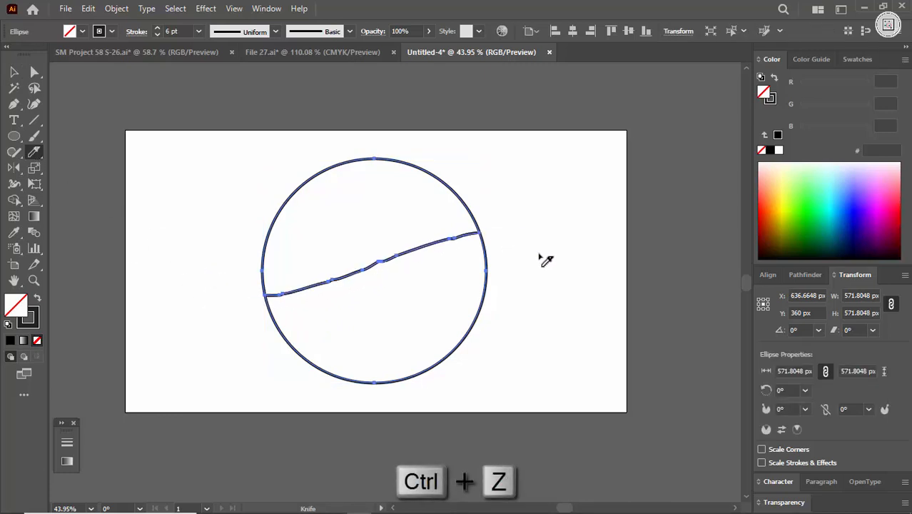
key("v")
left_click(500, 226)
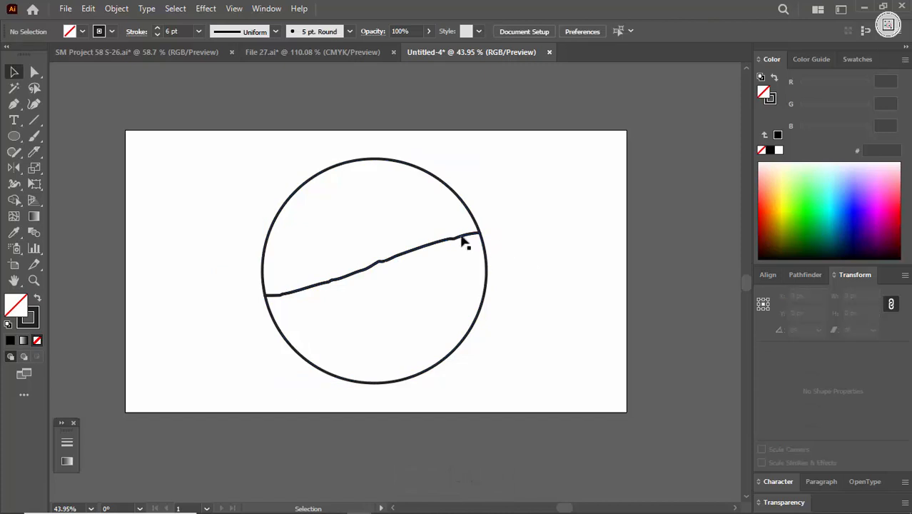
key("ctrl+z")
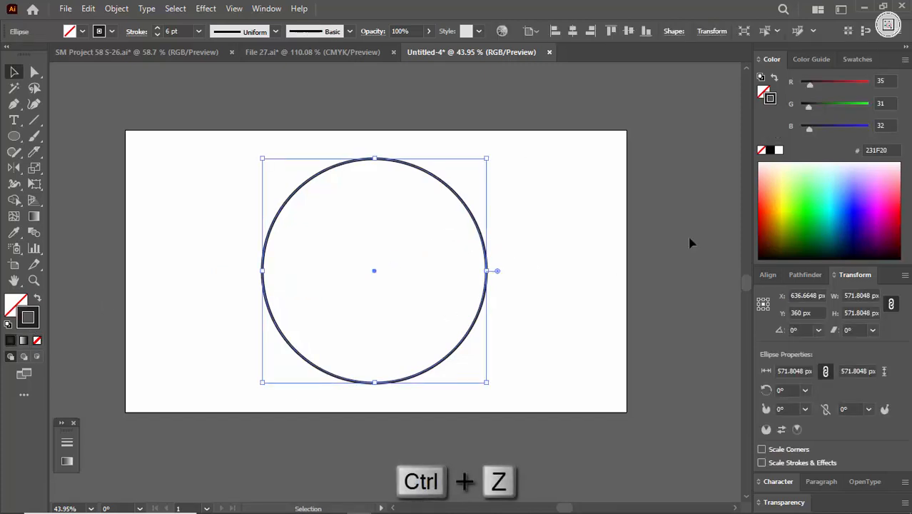
Set the circle's stroke colour to pure black, 000000
left_click(770, 151)
Try a wavy Knife cut through the middle of the black-stroked circle, and undo it
left_click(33, 153)
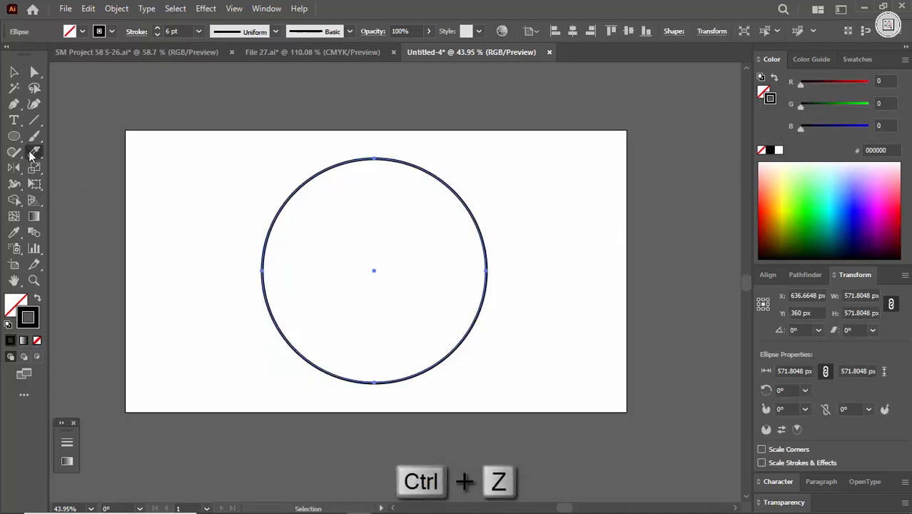
left_click_drag(224, 255, 268, 280)
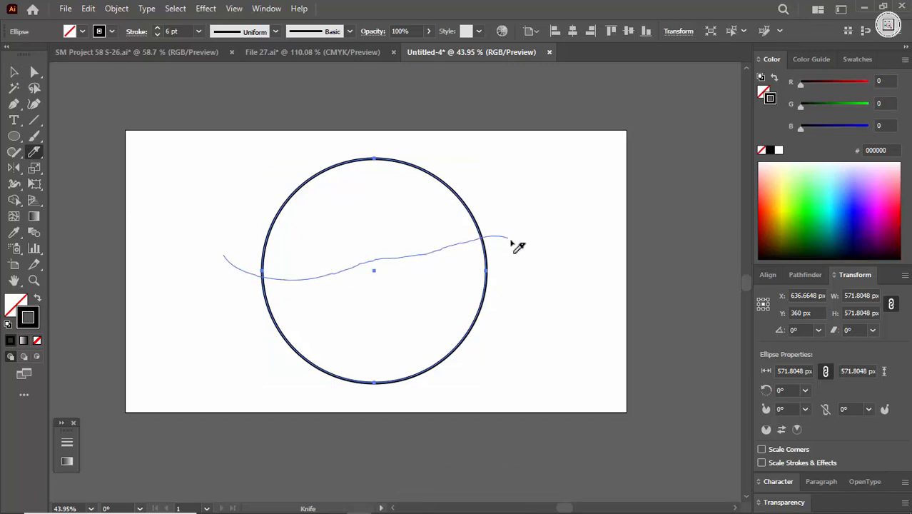
left_click_drag(512, 243, 525, 253)
key("ctrl+z")
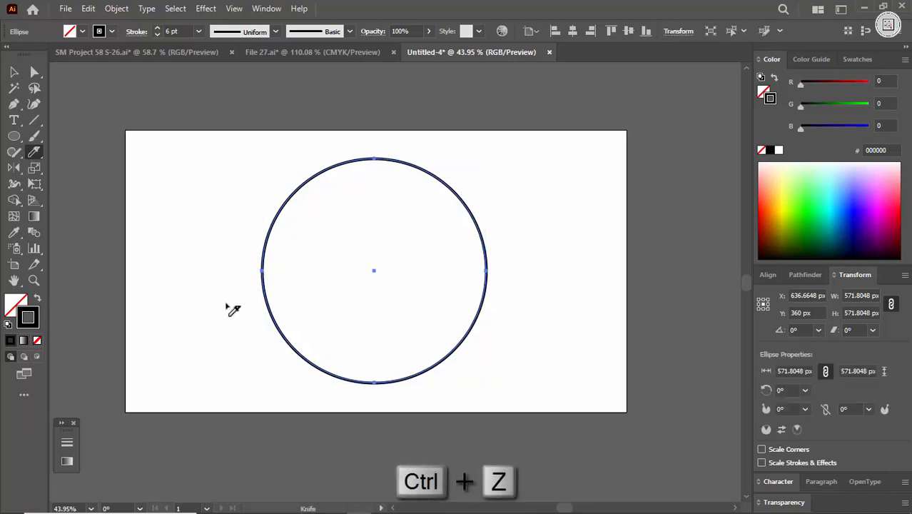
Undo a trial rising Knife cut and divide the circle with a gentle S-curve Knife cut through its middle
left_click_drag(217, 285, 500, 218)
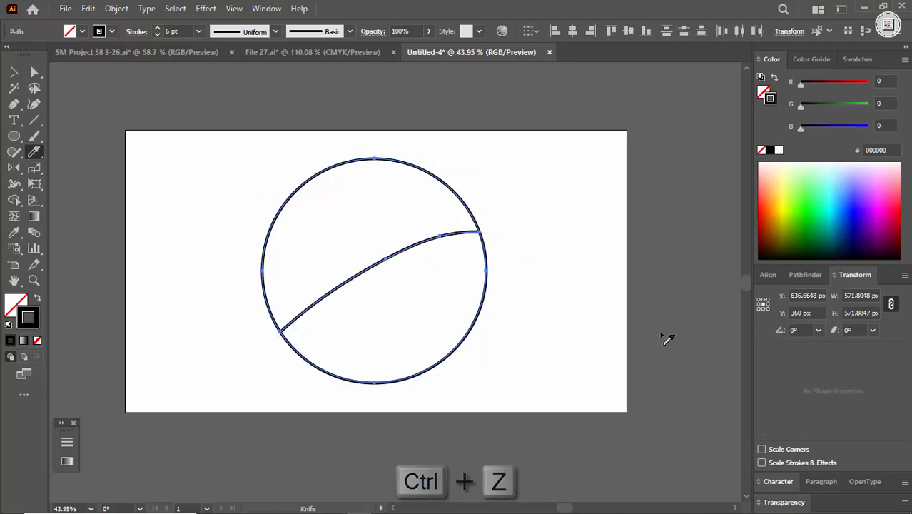
key("ctrl+z")
mouse_move(230, 257)
left_mouse_down()
mouse_move(322, 299)
mouse_move(572, 320)
left_mouse_up()
Try moving the circle's upper half up and its lower half down to check the cut, and undo each move
key("v")
left_click(503, 258)
left_click_drag(468, 212, 470, 161)
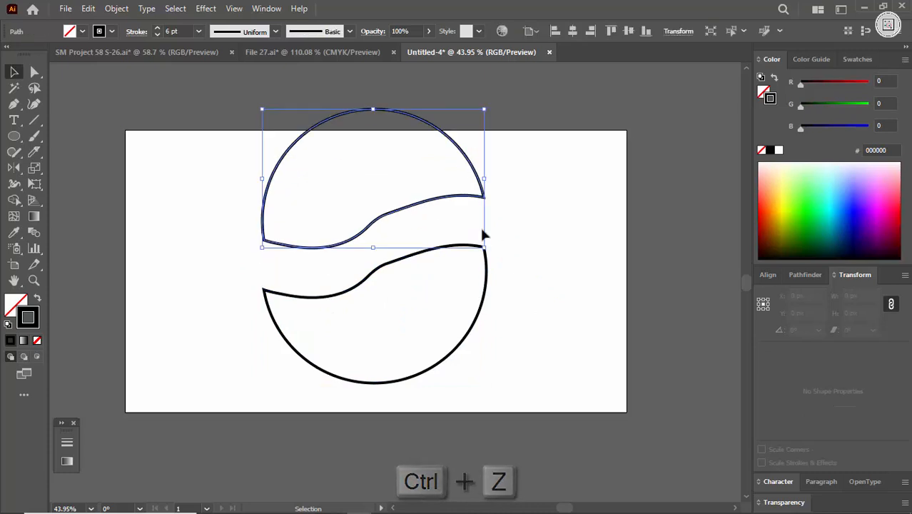
key("ctrl+z")
left_click_drag(472, 325, 482, 357)
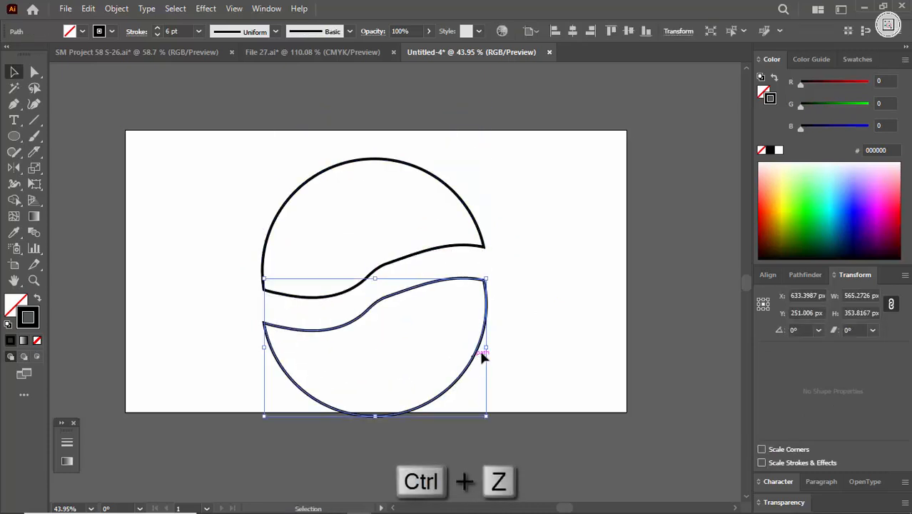
key("ctrl+z")
left_click(519, 217)
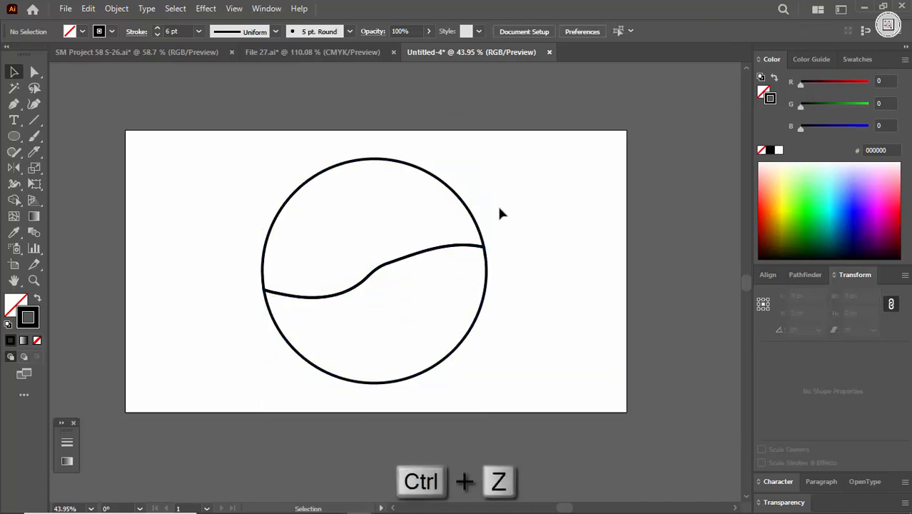
Select both halves of the circle and swap their fill and stroke to give a black fill and no stroke
left_click(471, 214)
left_click_drag(288, 201, 178, 346)
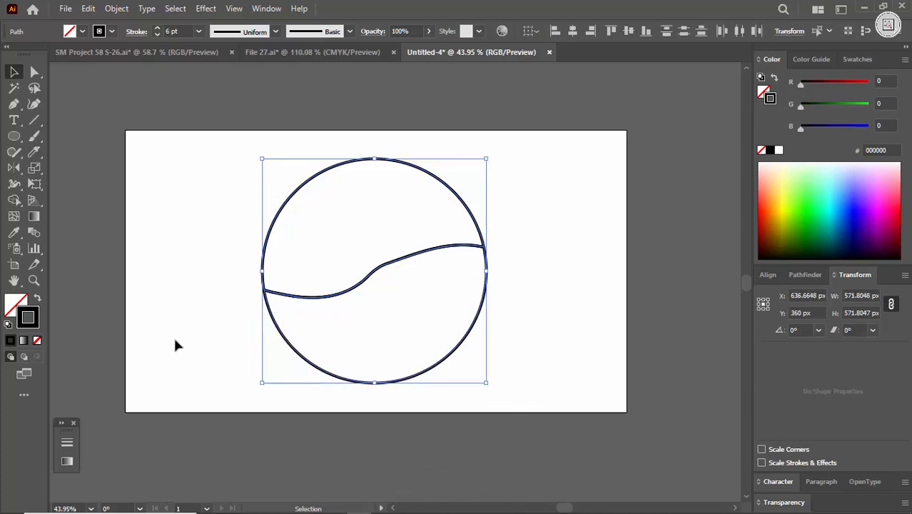
left_click(37, 300)
left_click(200, 279)
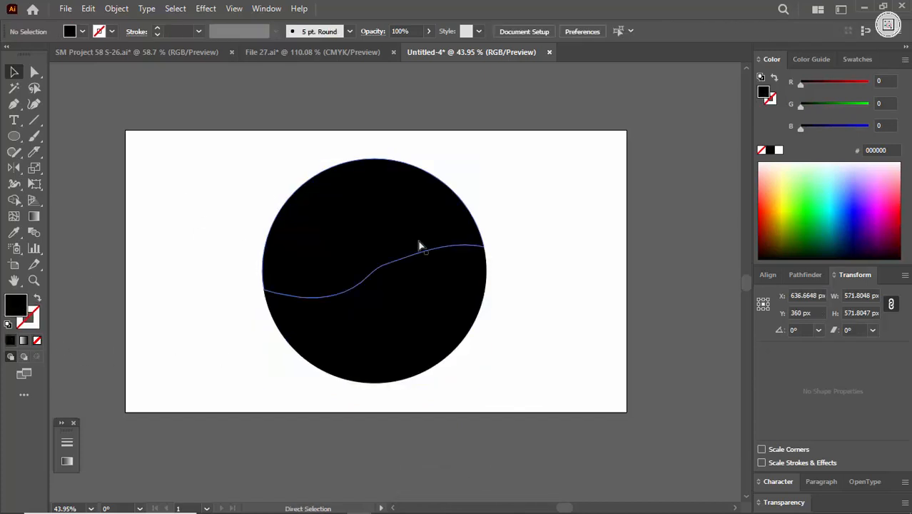
Fill the words GRAPHIC and DESIGN above the artboard with red FF0000 and switch the colour sliders to CMYK
key("ctrl+space")
mouse_move(418, 245)
left_mouse_down()
mouse_move(309, 214)
mouse_move(392, 316)
mouse_move(367, 235)
left_mouse_up()
left_click(364, 236)
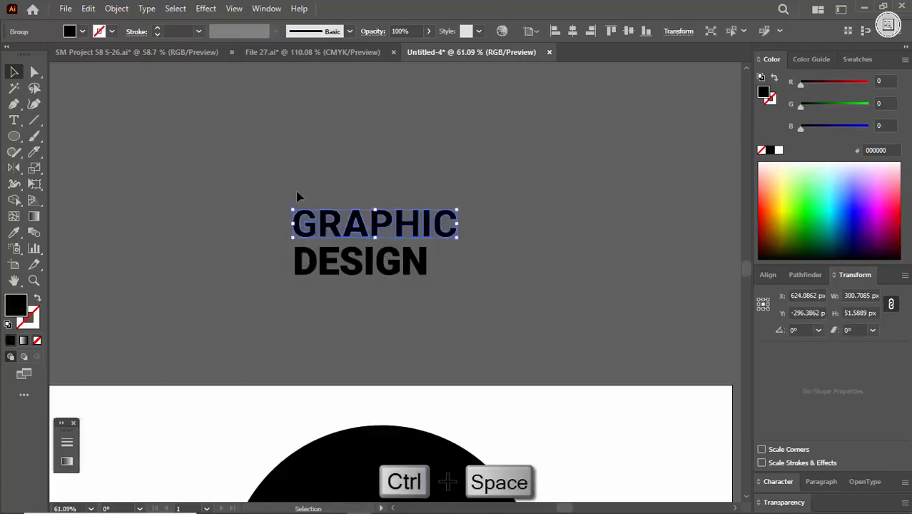
left_click_drag(800, 83, 870, 82)
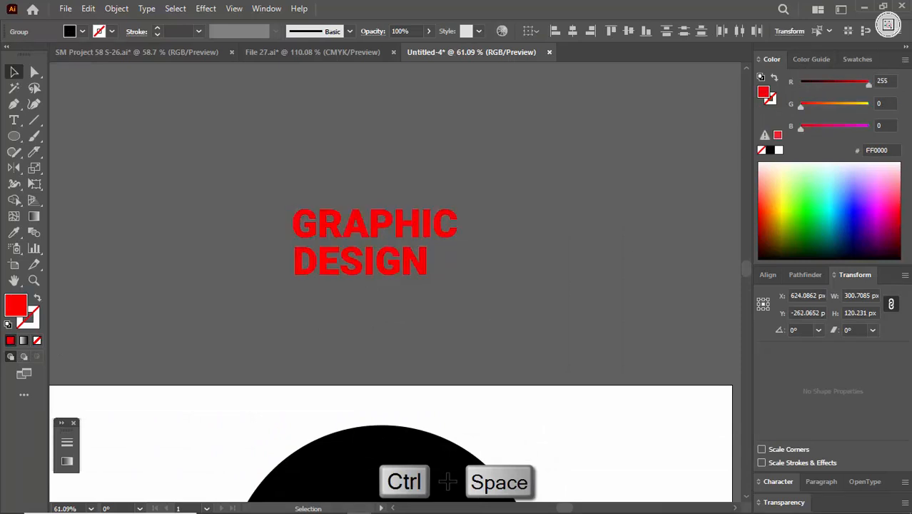
left_click(905, 60)
left_click(796, 127)
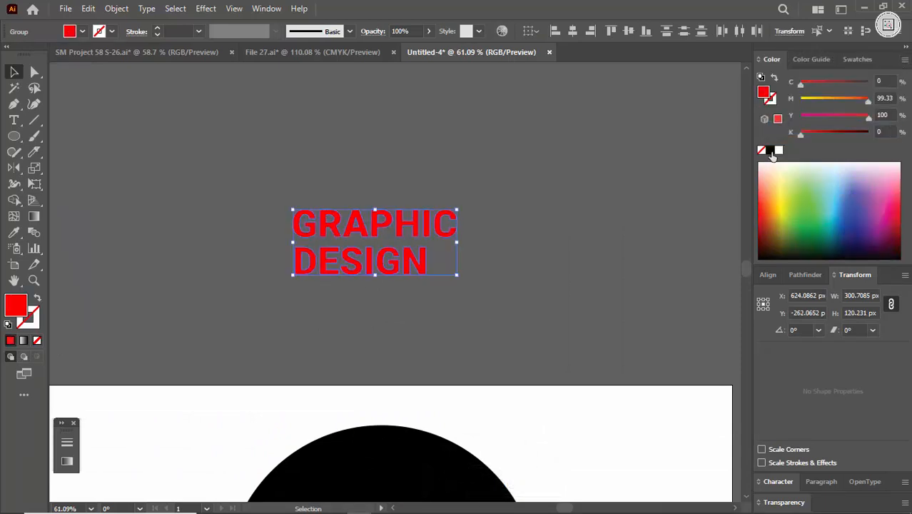
Reset both words' fill to white and mix a pure red with magenta 100% and yellow 100%
left_click(780, 149)
left_click(779, 149)
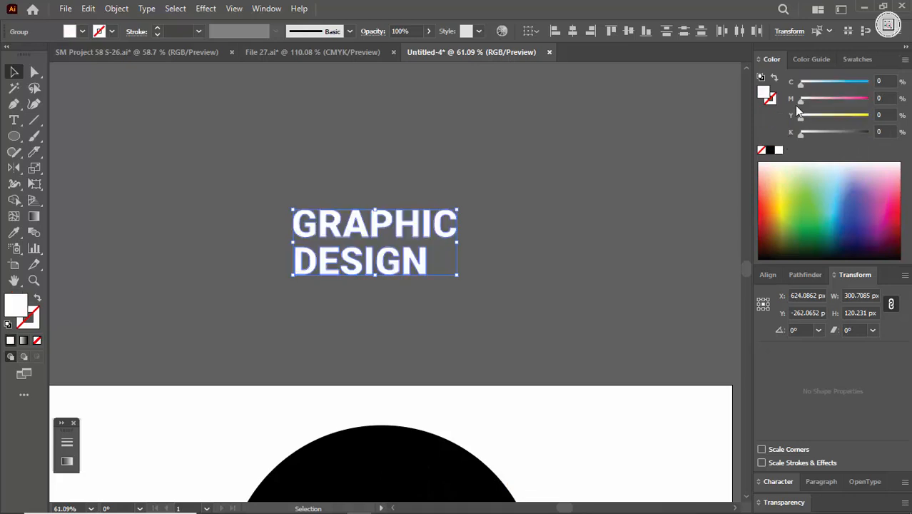
left_click_drag(803, 101, 870, 101)
left_click_drag(802, 117, 906, 117)
left_click(547, 217)
Move the word GRAPHIC down onto the upper right edge of the black circle
key("ctrl+space")
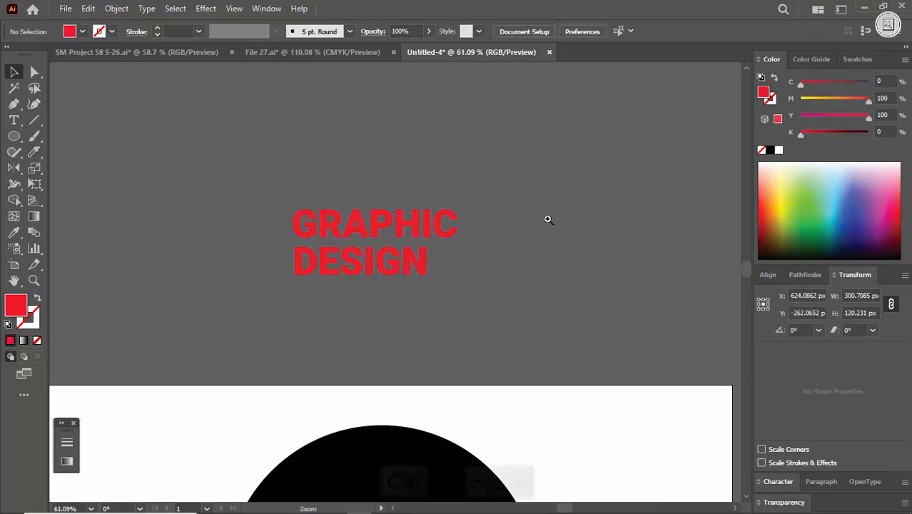
left_click_drag(548, 218, 493, 218)
key("space")
left_click_drag(443, 298, 439, 191)
left_click_drag(434, 122, 525, 290)
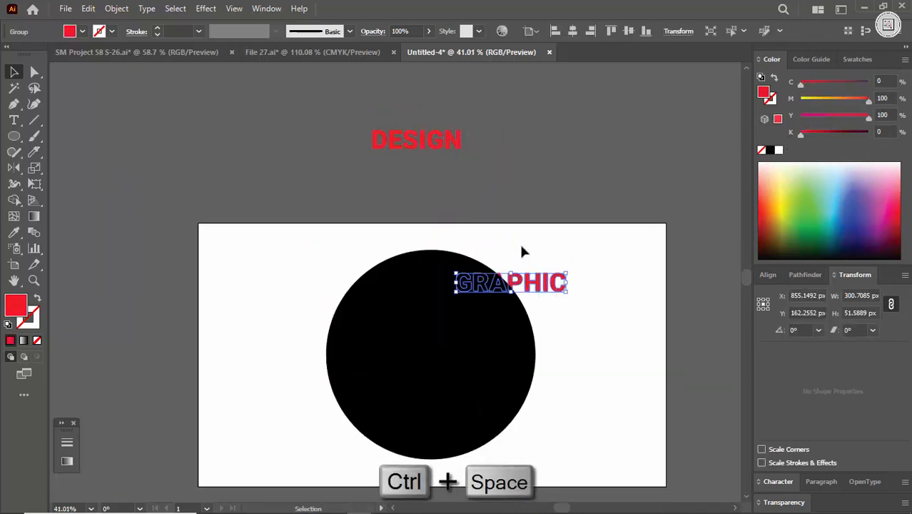
Envelope-distort the word GRAPHIC with the circle's upper half using Make with Top Object
left_click(496, 255, "shift")
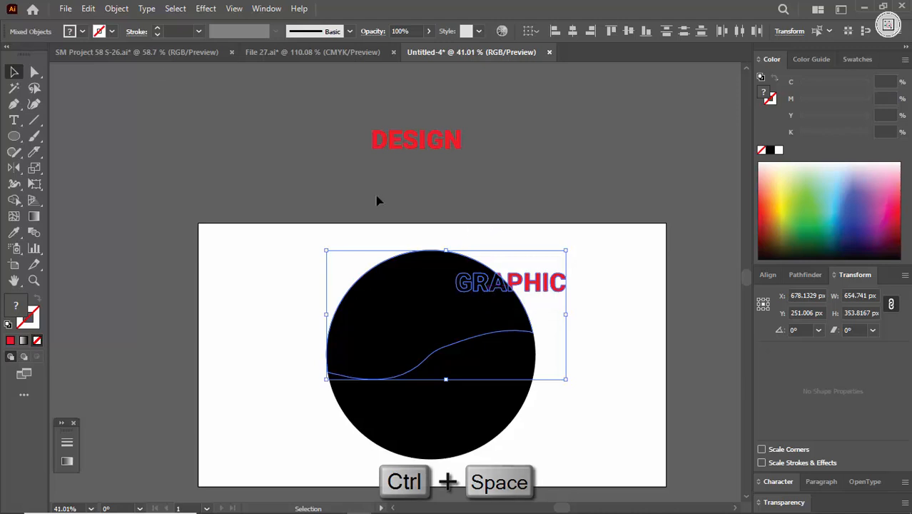
left_click(115, 9)
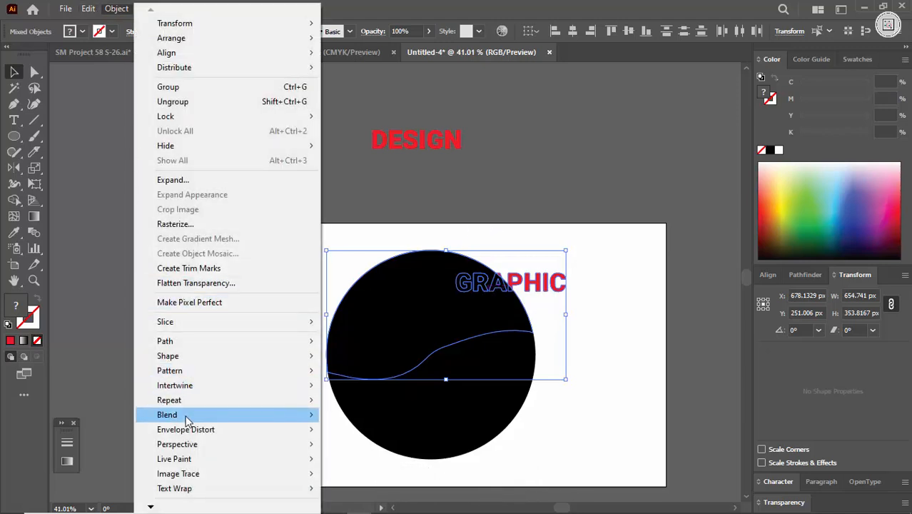
mouse_move(193, 422)
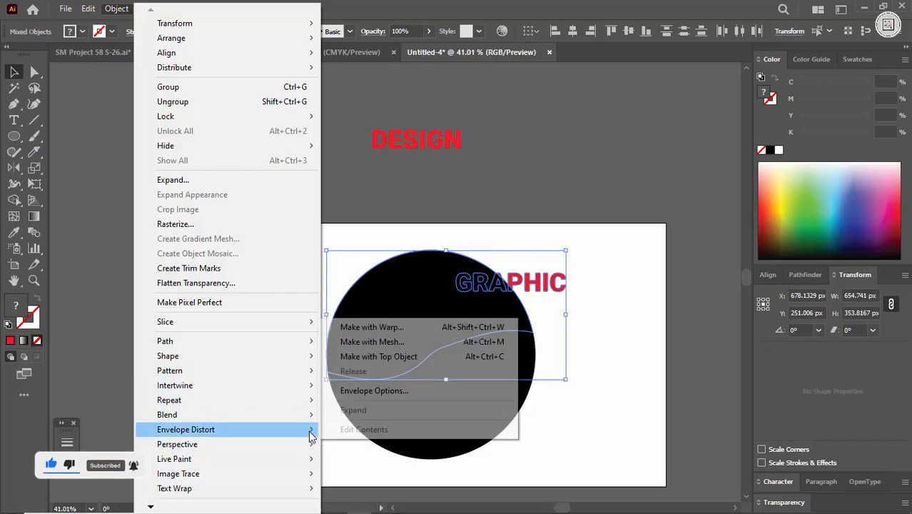
left_click(362, 359)
left_click(376, 221)
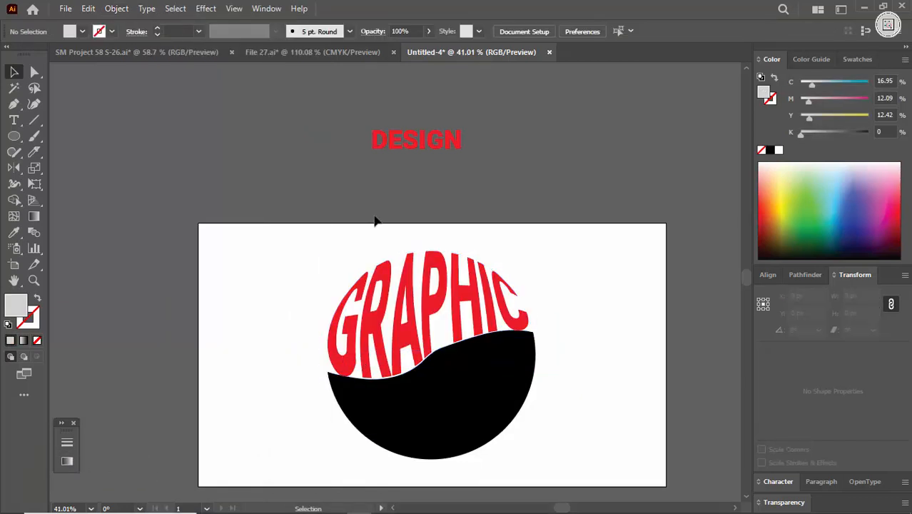
Envelope-distort the word DESIGN with the circle's lower half using Make with Top Object
left_click(408, 144)
left_click(482, 391, "shift")
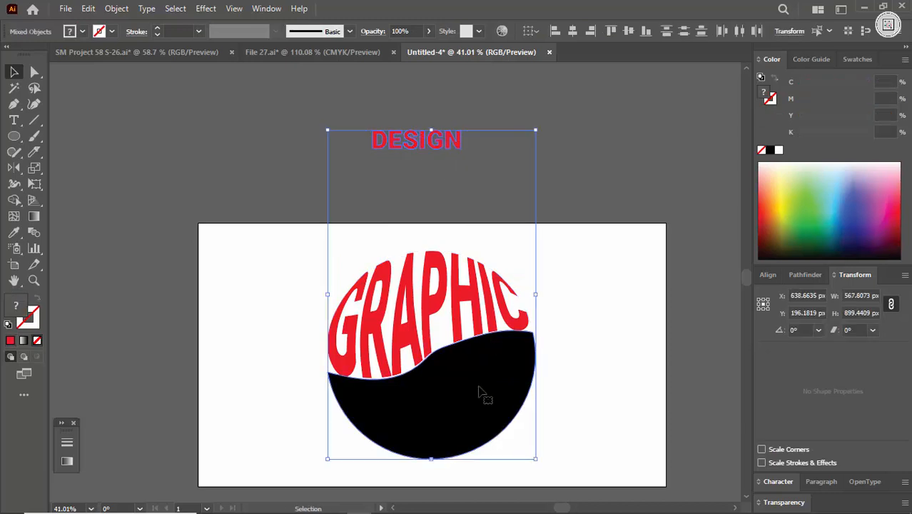
left_click(117, 9)
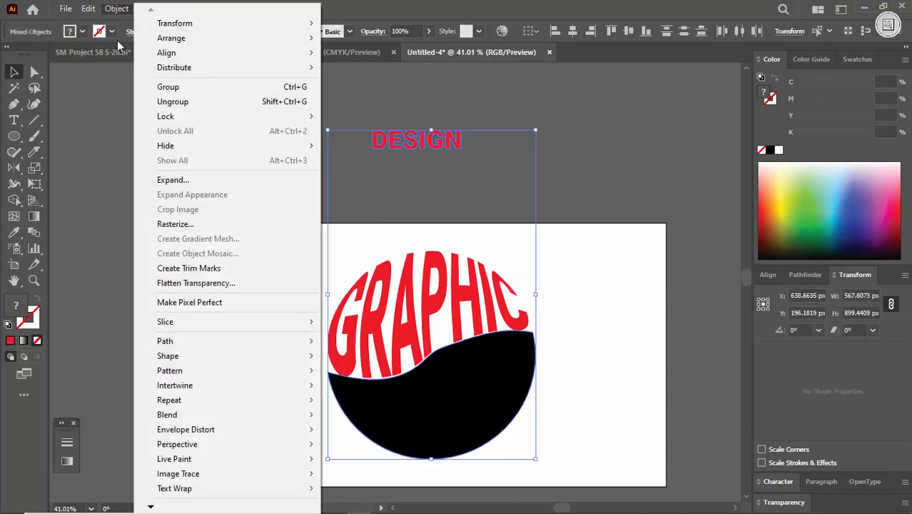
mouse_move(187, 429)
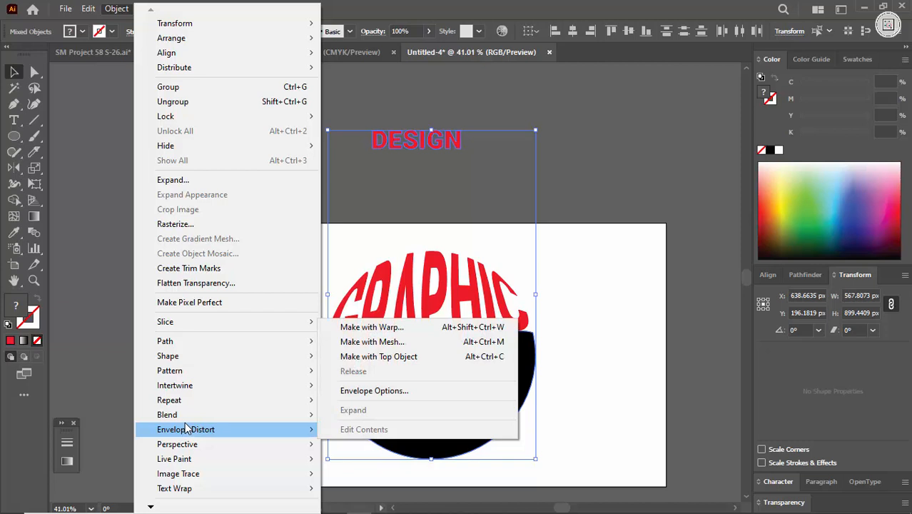
left_click(379, 356)
left_click(250, 354)
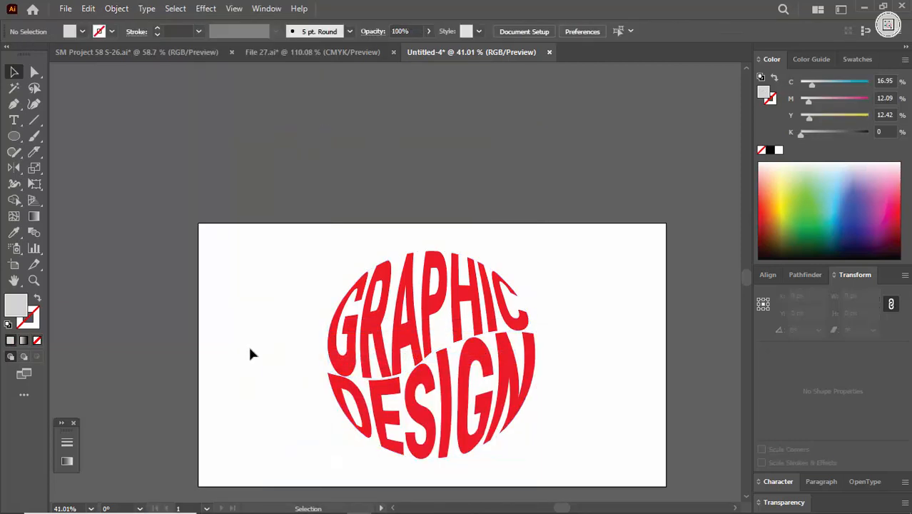
Select both envelope-distorted words and expand them into editable paths
left_click_drag(511, 313, 629, 299)
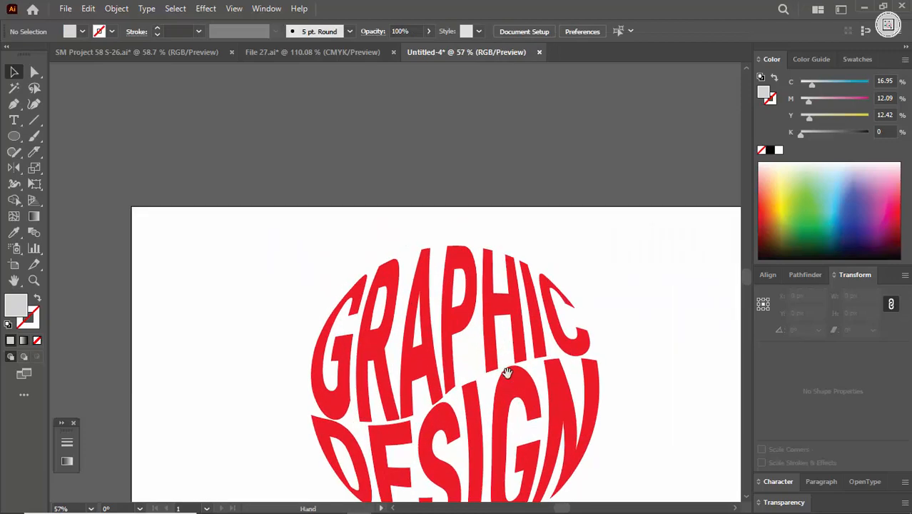
left_click_drag(506, 373, 394, 255)
left_click_drag(174, 167, 339, 392)
left_click(116, 9)
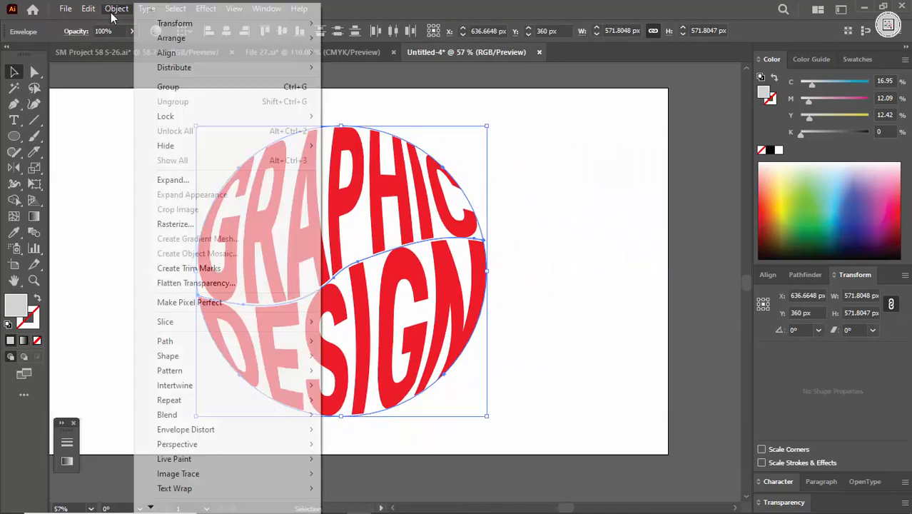
left_click(198, 182)
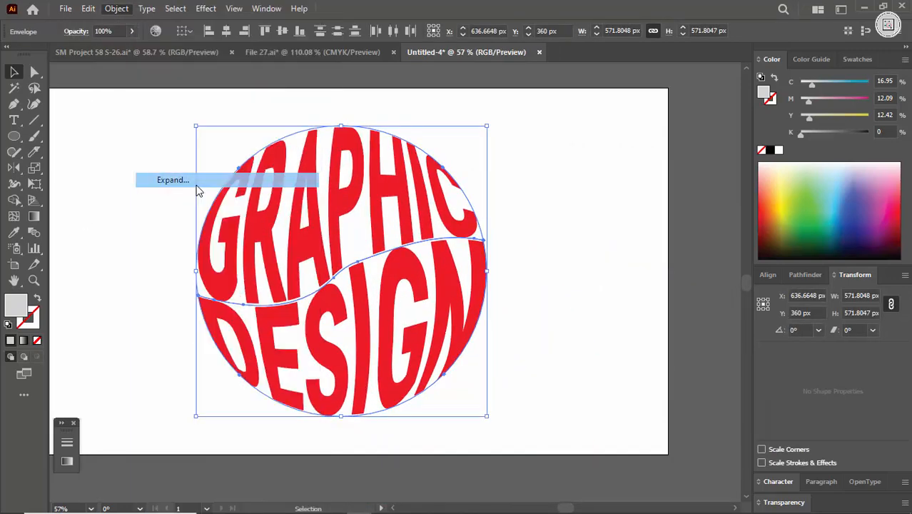
left_click(425, 340)
left_click(491, 256)
Select the expanded words GRAPHIC and DESIGN and group them into one object
left_click(464, 234)
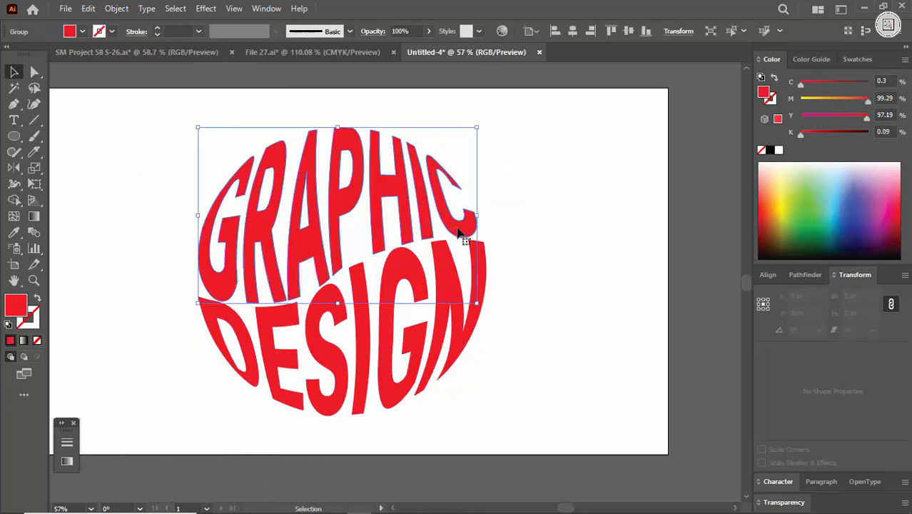
left_click(444, 291)
left_click_drag(533, 195, 449, 265)
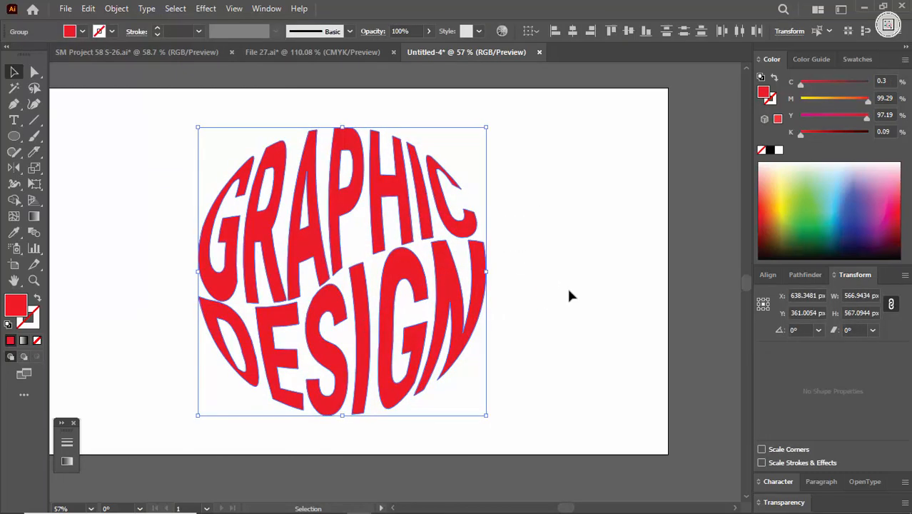
right_click(407, 235)
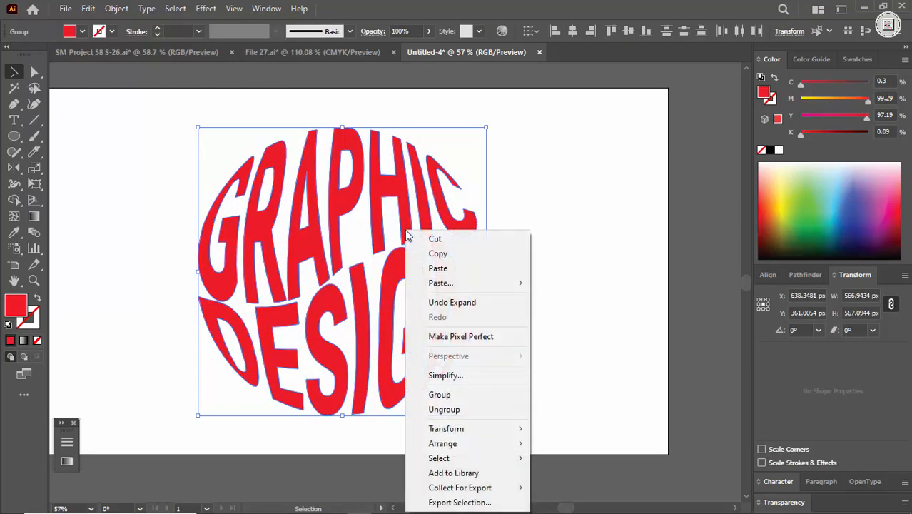
left_click(463, 401)
left_click(523, 336)
Copy the grouped circular text, paste it in front, and scale the copy about its centre to about 68 px wide
left_click(472, 258)
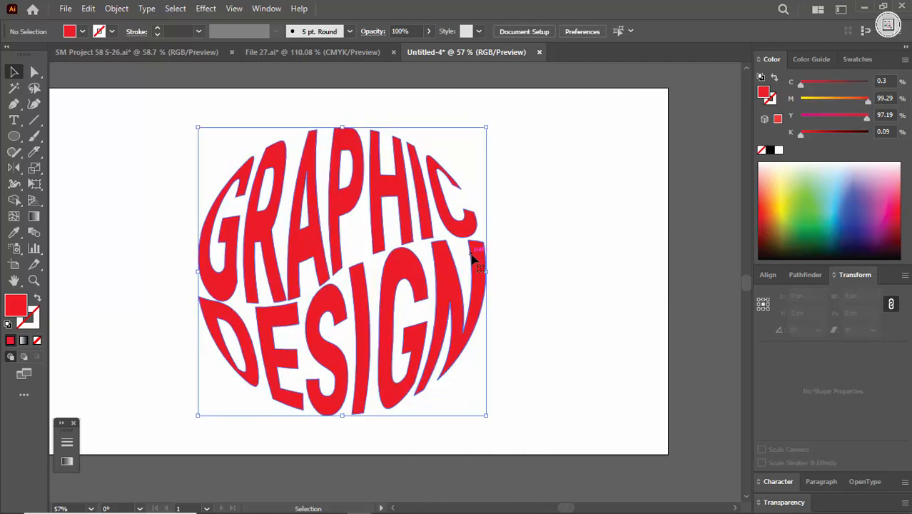
left_click_drag(536, 197, 186, 179)
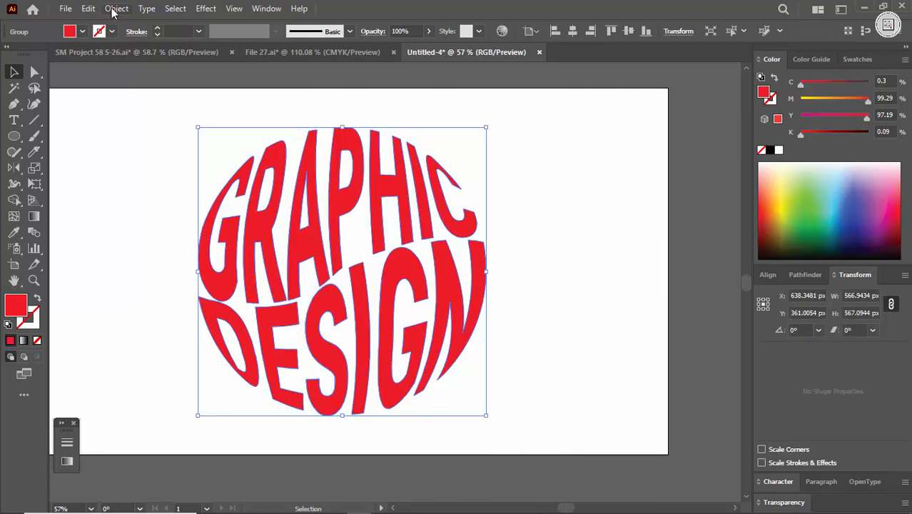
left_click(88, 9)
left_click(114, 73)
left_click(85, 8)
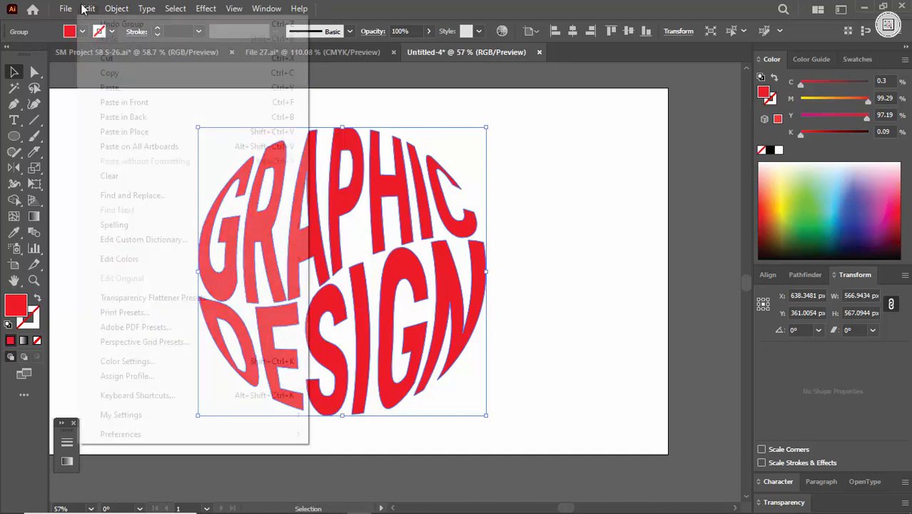
left_click(124, 102)
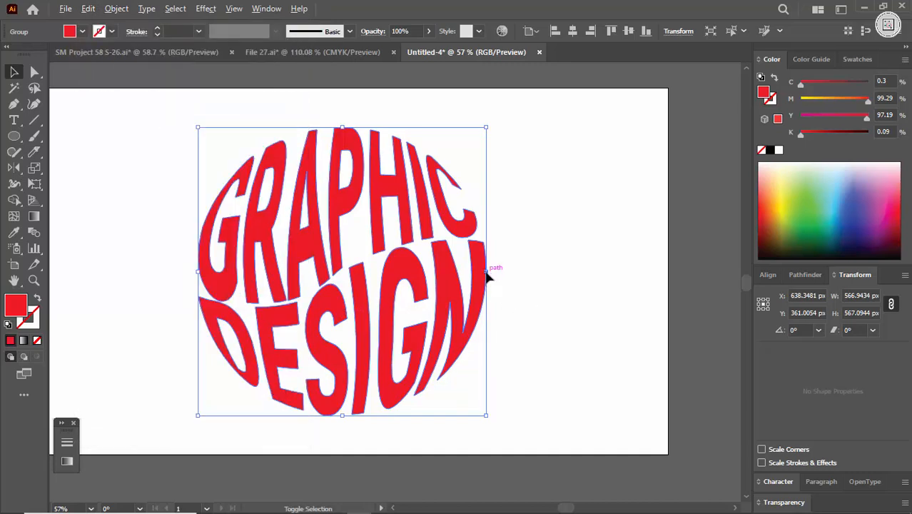
left_click_drag(488, 277, 363, 285)
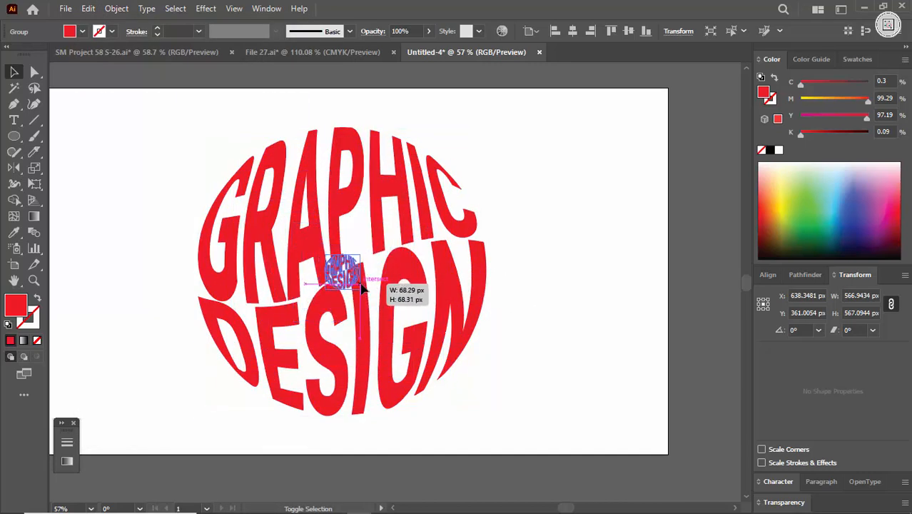
Fill the small centre copy with white and bring the large red text group to the front
left_click(779, 150)
left_click(506, 289)
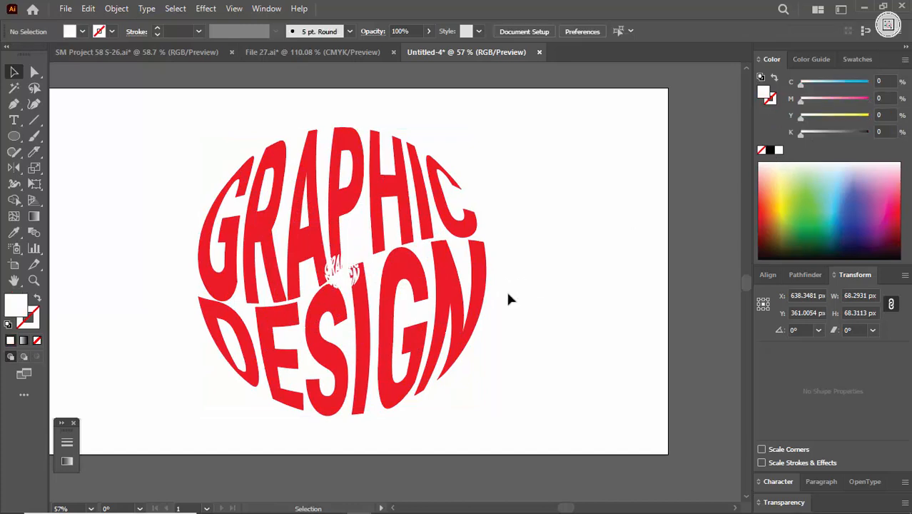
left_click(359, 284)
right_click(370, 292)
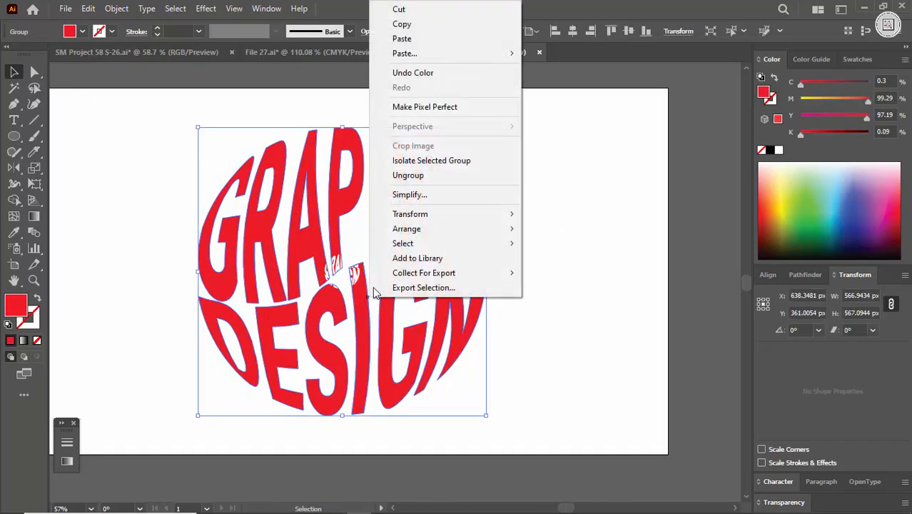
mouse_move(420, 232)
left_click(563, 229)
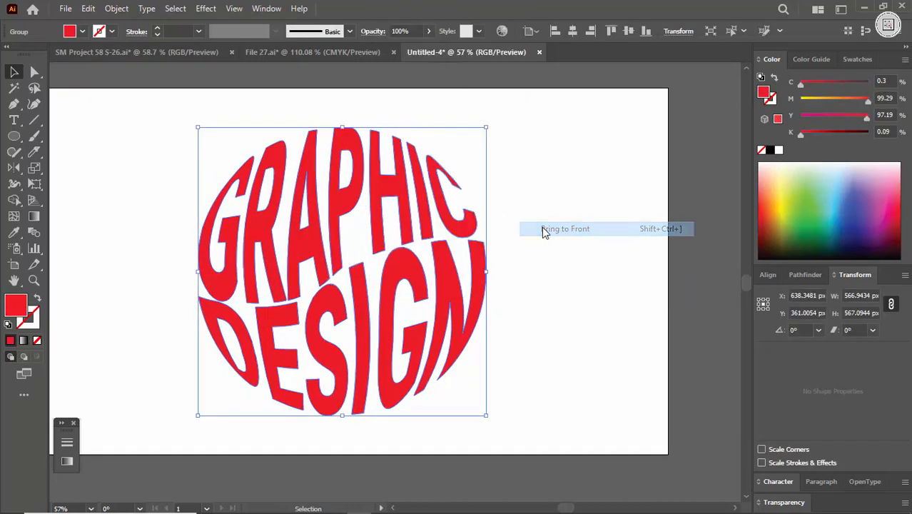
Select the large red text group together with the small white centre copy and make a blend between them
left_click(546, 216)
left_click(309, 347)
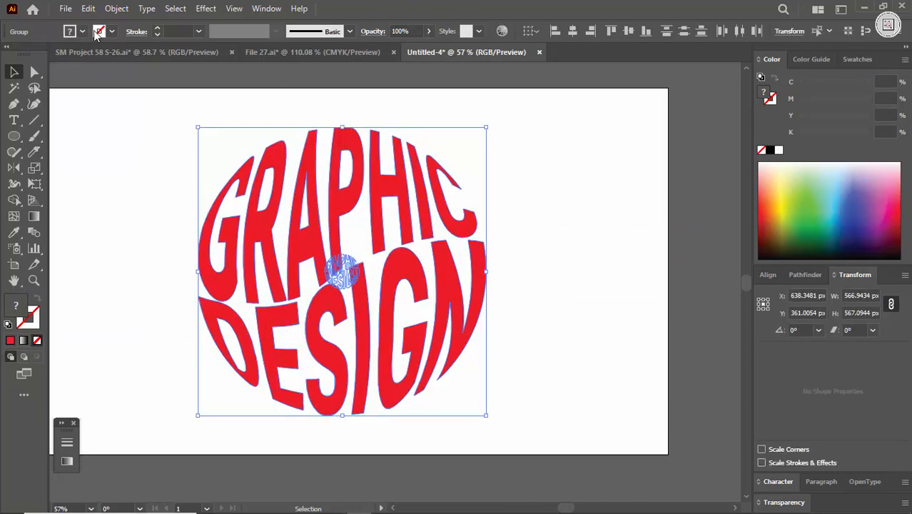
left_click(116, 8)
mouse_move(209, 409)
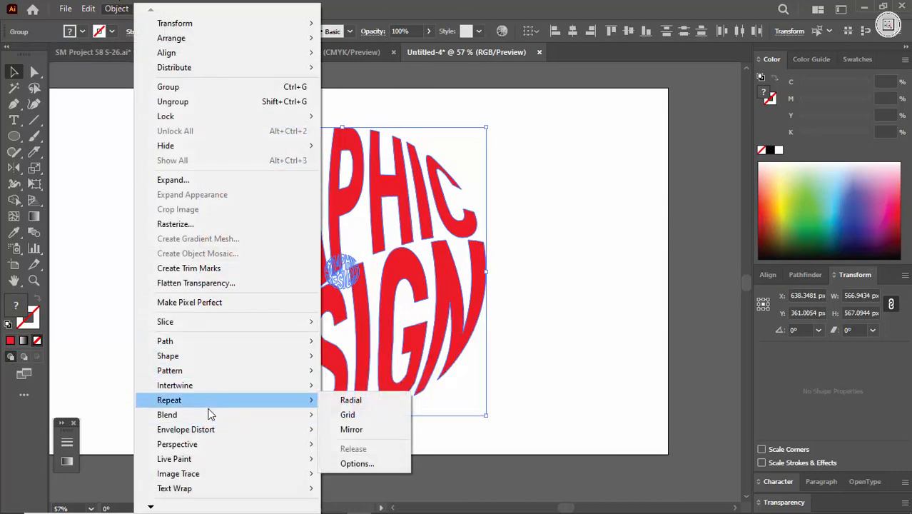
left_click(363, 313)
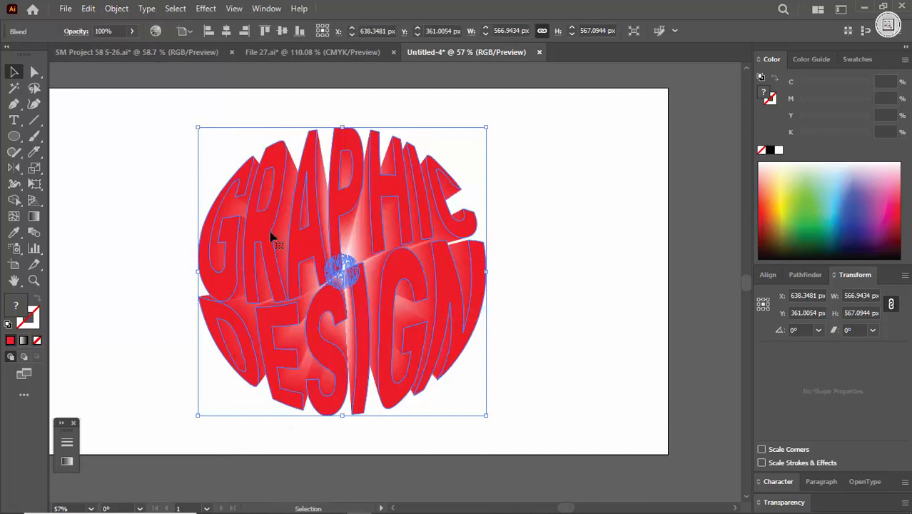
Isolate the blended text object so that its front red text group can be edited separately
left_click(148, 170)
key("ctrl+space")
left_click_drag(318, 275, 379, 200)
left_click(379, 200)
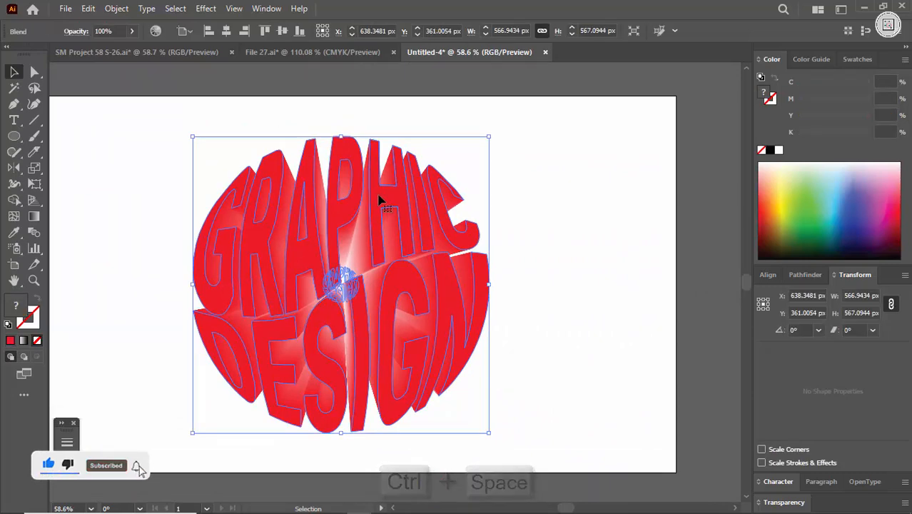
double_click(379, 200)
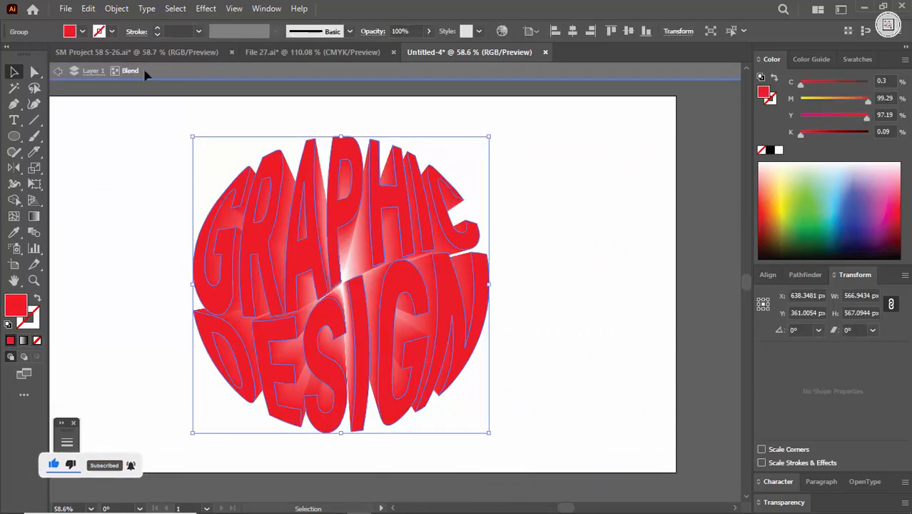
Try moving the large red text group toward the artboard's upper right to shift the blend
left_click_drag(468, 179, 467, 181)
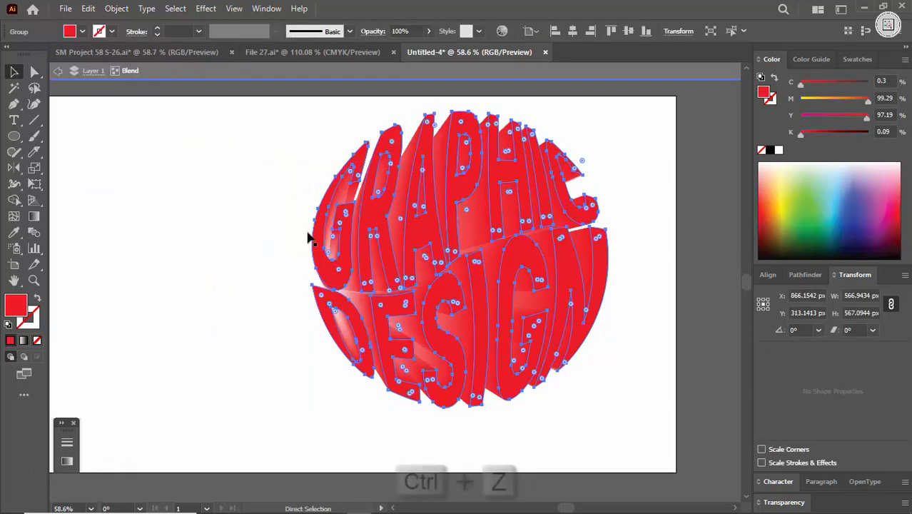
key("ctrl+z")
left_click(535, 188)
Move the large red text group slightly off-centre to about X 614 px, Y 369 px, then deselect it
left_click(375, 205)
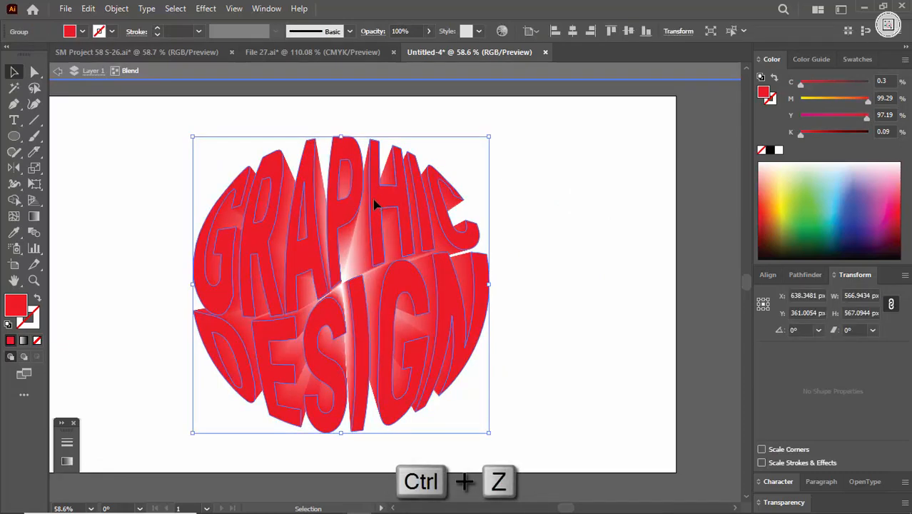
mouse_move(374, 202)
left_mouse_down()
mouse_move(421, 192)
mouse_move(366, 247)
mouse_move(359, 204)
left_mouse_up()
left_click(539, 171)
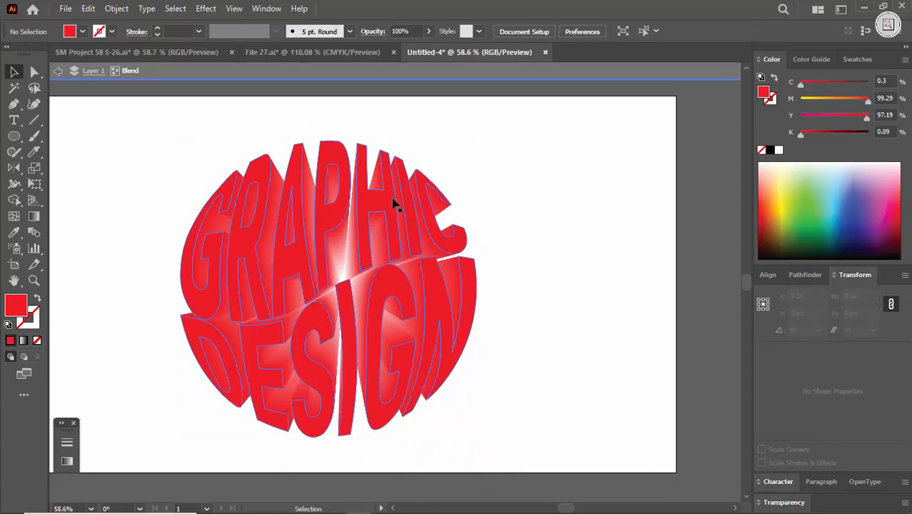
Create an inset copy of the large red text with Offset Path at -5 px and round joins
left_click(396, 204)
left_click(120, 8)
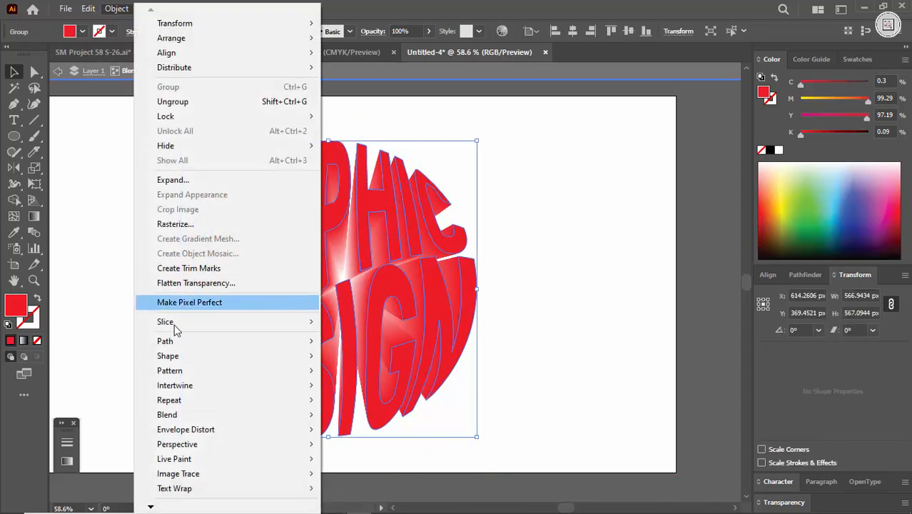
mouse_move(192, 338)
left_click(377, 222)
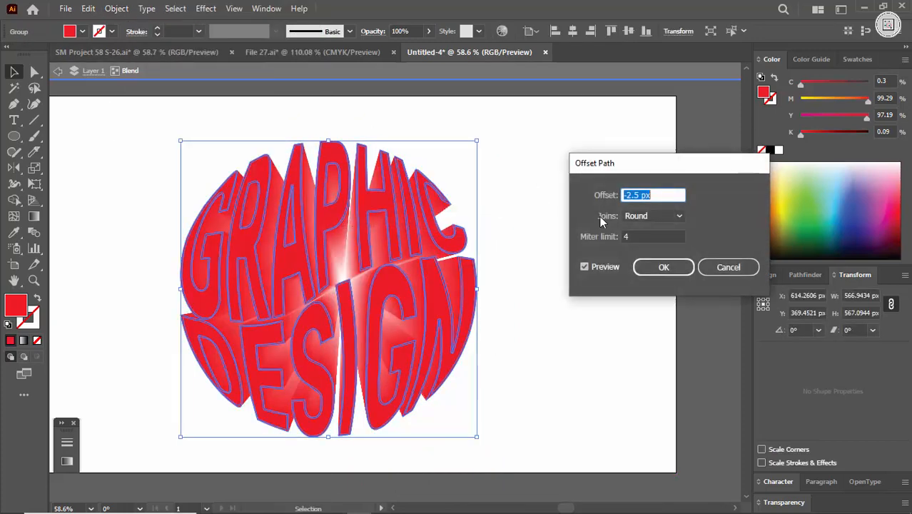
key("Down")
key("Down")
key("Down")
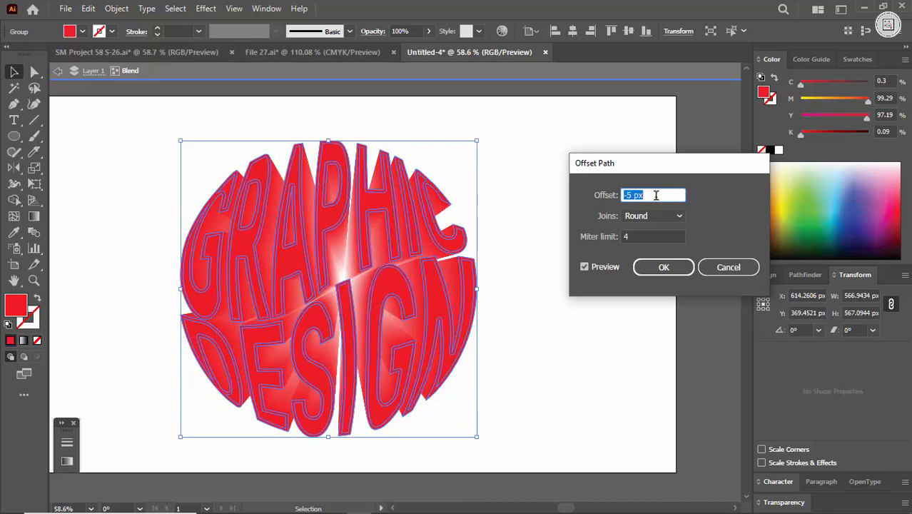
left_click(660, 267)
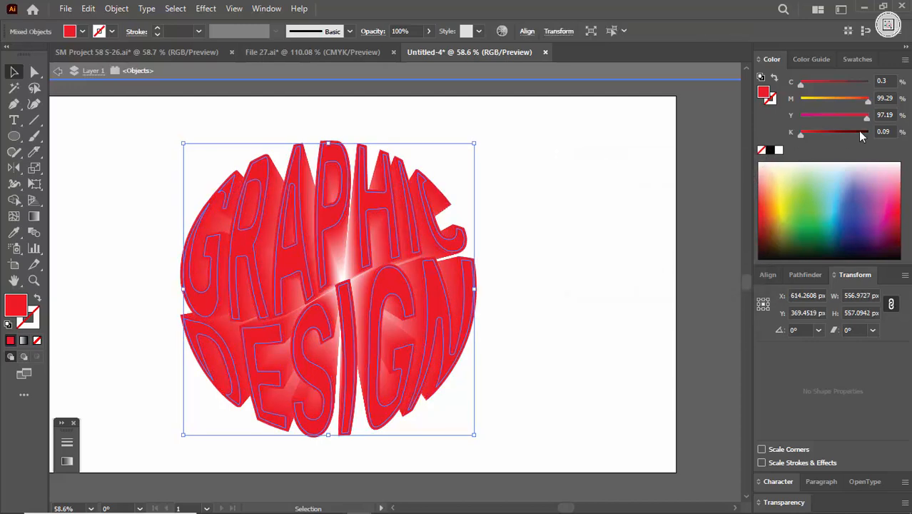
Darken the inset letters by setting their black (K) value to 20%
type("20")
key("Return")
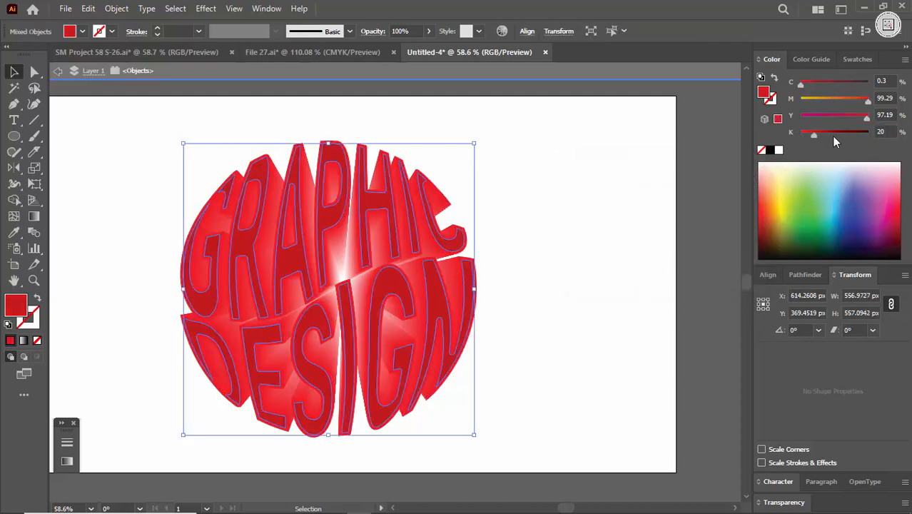
left_click(529, 282)
Select the dark red inset H and all matching inset letters, then clear the selection
key("ctrl+space")
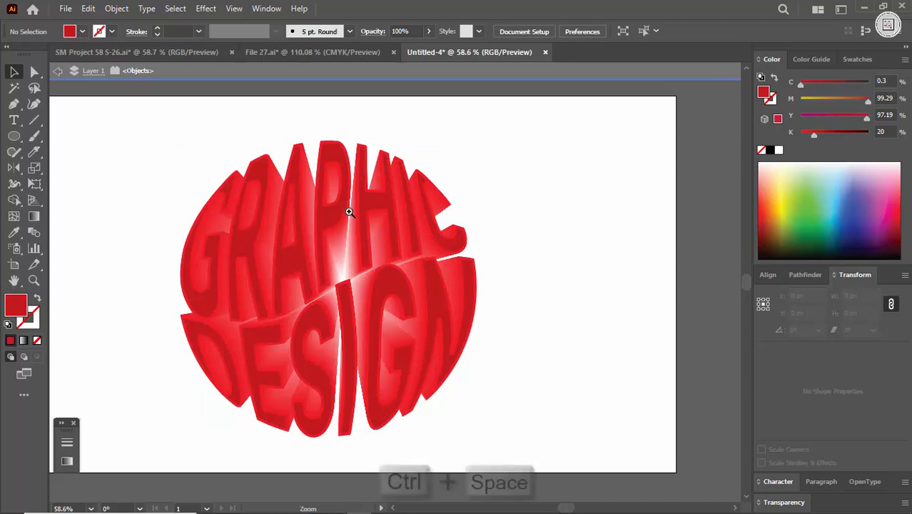
left_click_drag(351, 210, 376, 210)
left_click(376, 203)
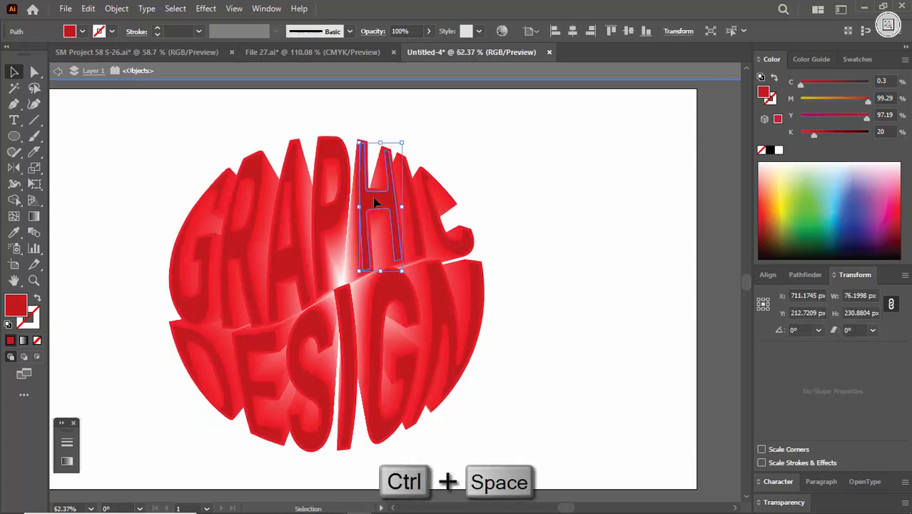
key("alt+s")
key("a")
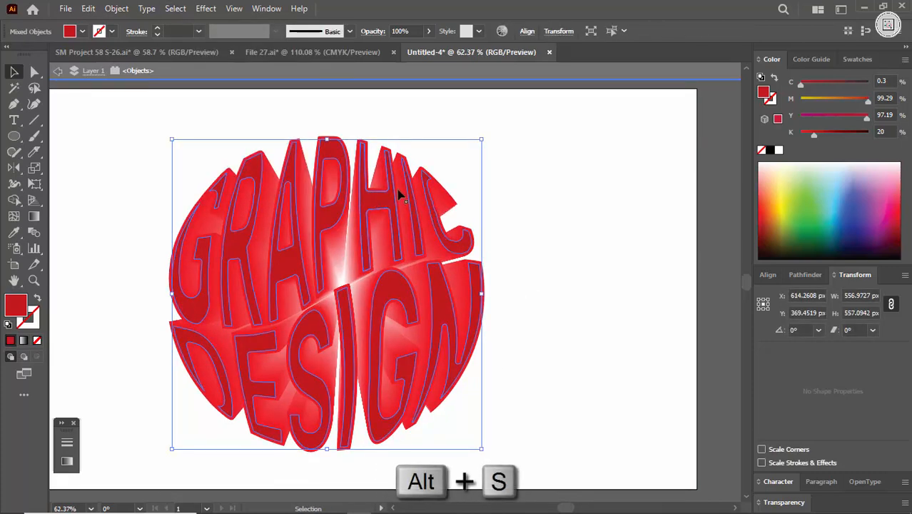
left_click(452, 213)
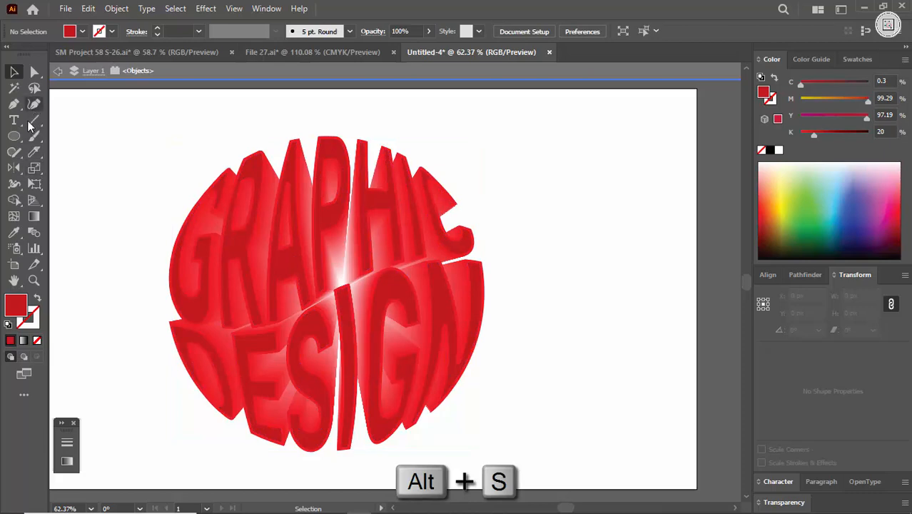
Try to select the inset letters with the Magic Wand, sampling the dark red P, and group them
left_click(14, 136)
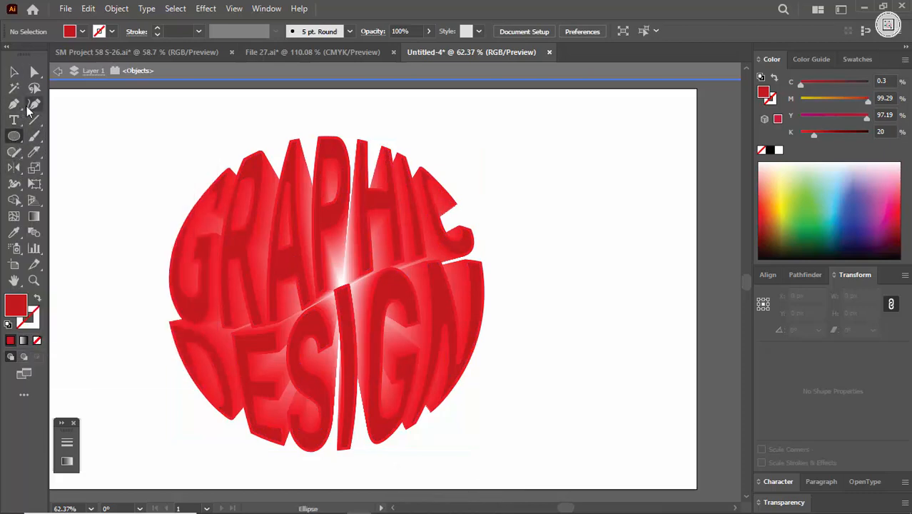
left_click(14, 87)
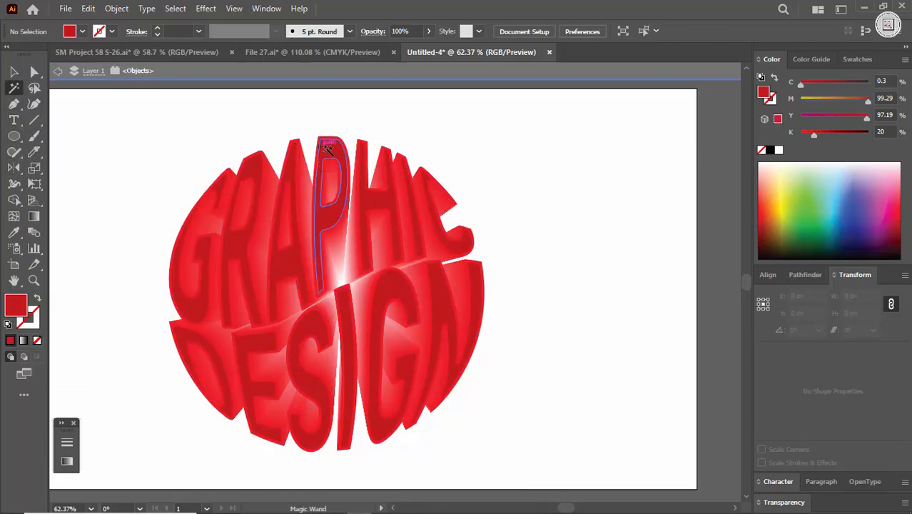
left_click(327, 147)
key("v")
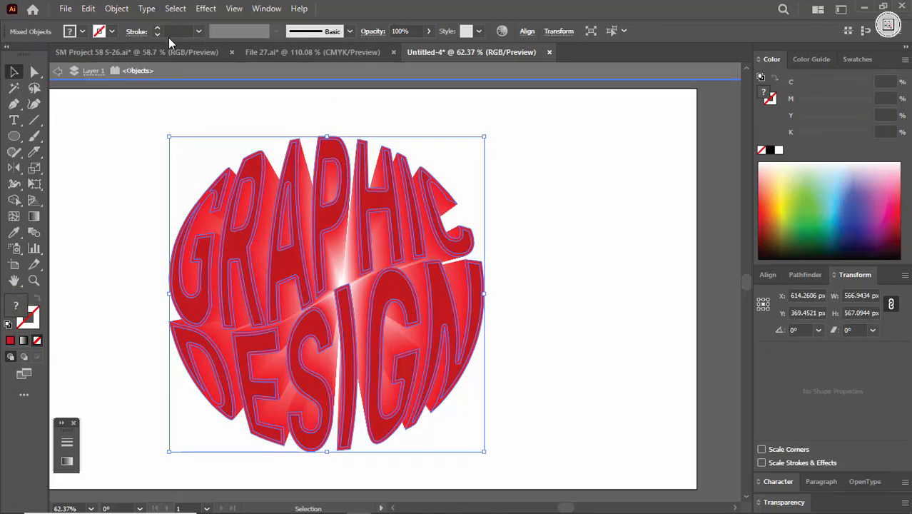
key("ctrl+g")
left_click(560, 281)
left_click(560, 286)
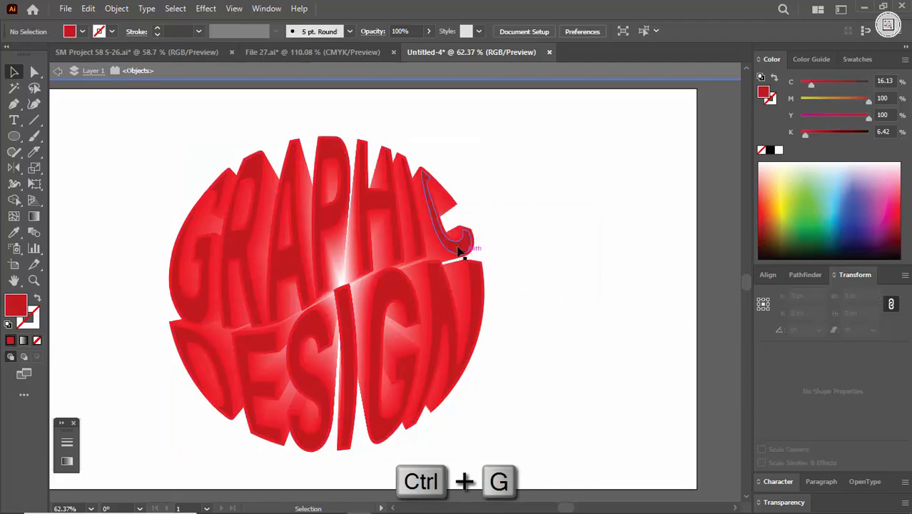
Select all dark red inset letters starting from the C, try moving them, and undo the changes
left_click(459, 248)
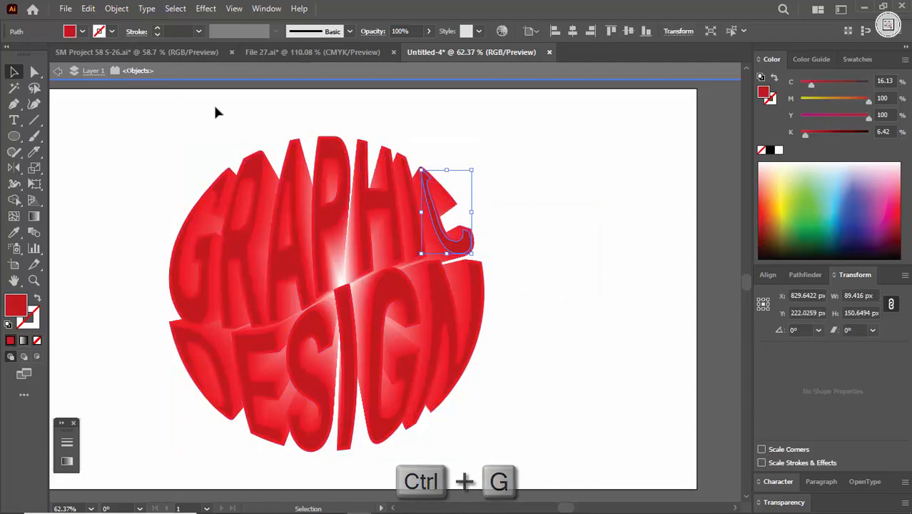
key("alt+s")
key("a")
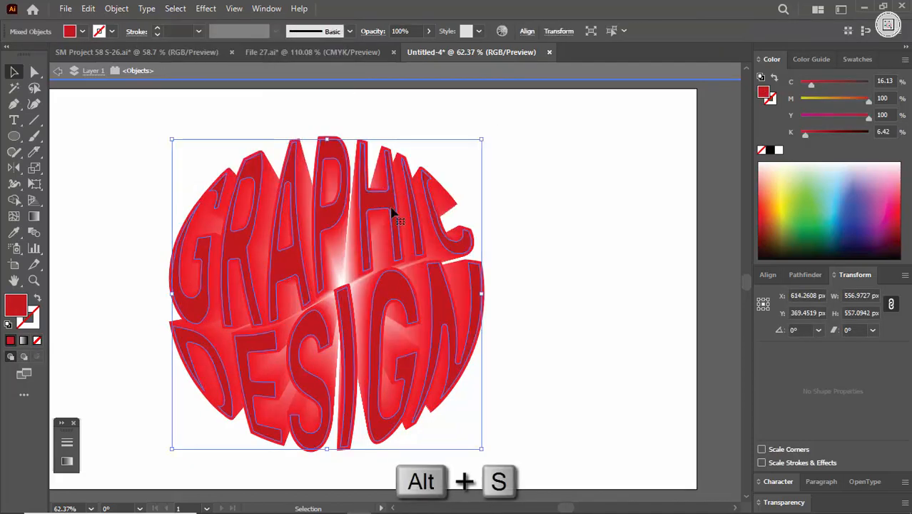
left_click_drag(369, 198, 464, 208)
key("ctrl+z")
key("ctrl+z")
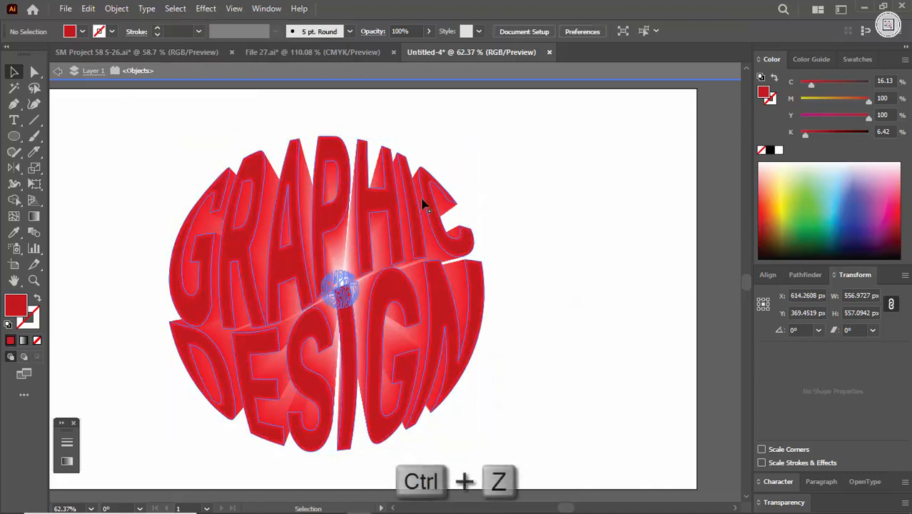
Select all dark red inset letters by matching the fill colour of the I in GRAPHIC, and group them
left_click(413, 194)
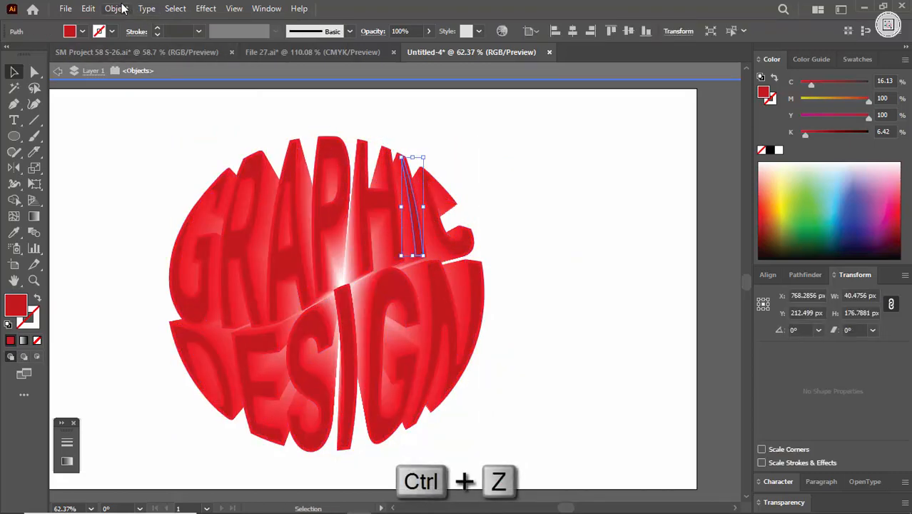
left_click(177, 10)
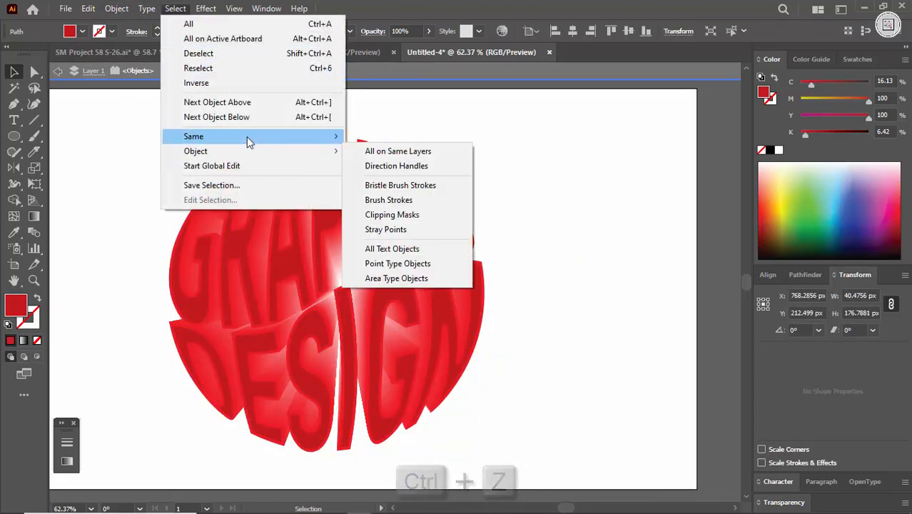
mouse_move(246, 136)
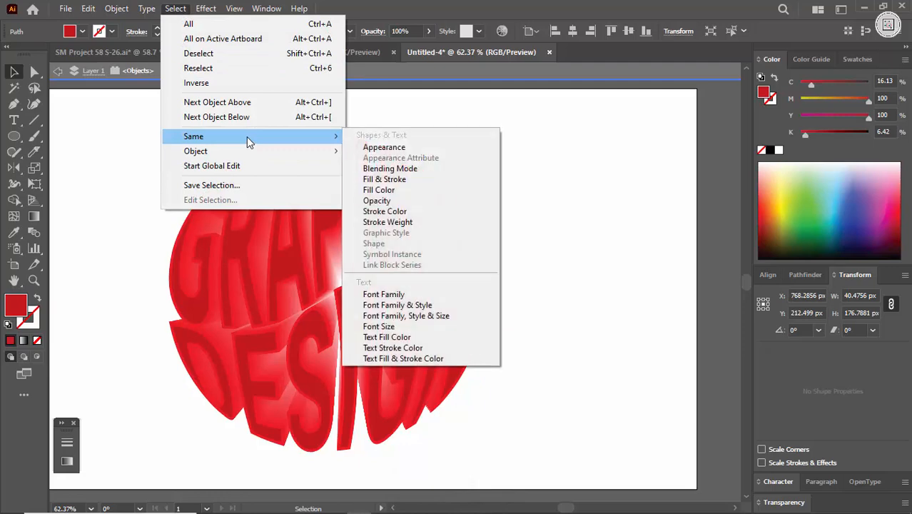
left_click(437, 196)
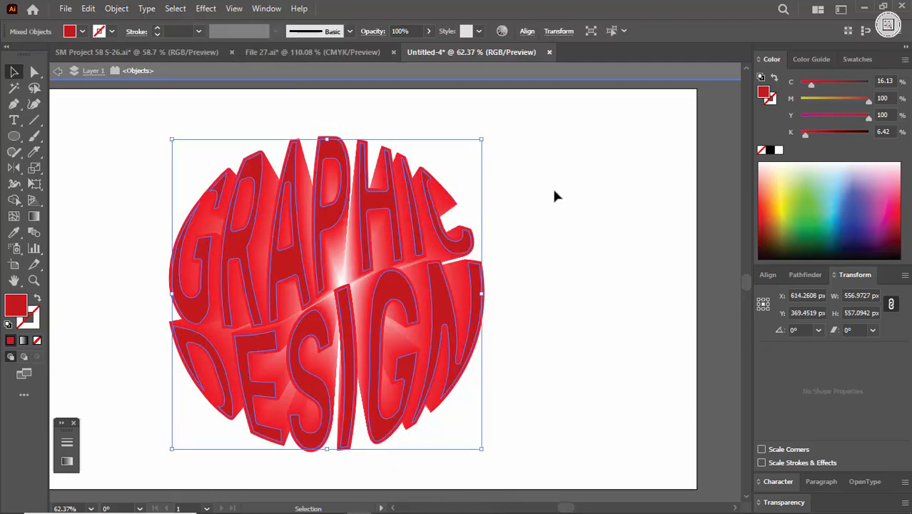
right_click(527, 207)
left_click(588, 389)
left_click(485, 265)
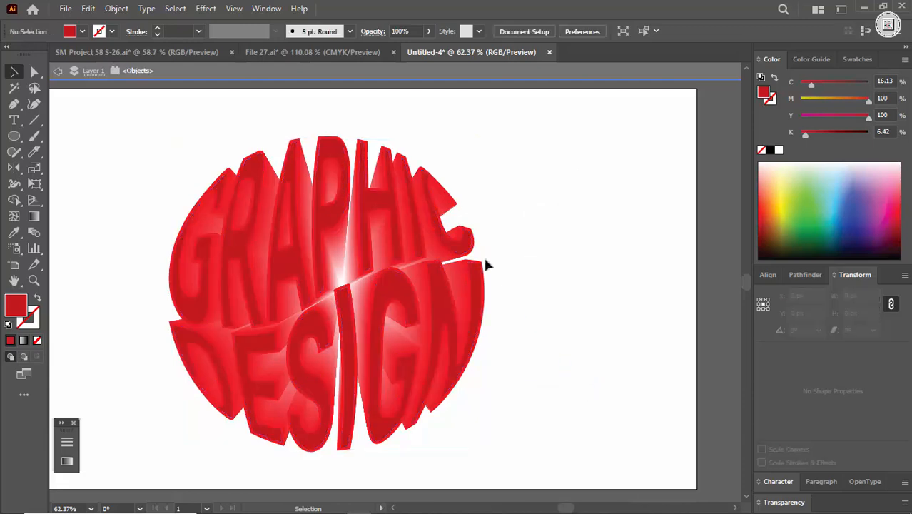
Try moving the grouped dark red letters to the right and undo the move
left_click_drag(464, 250, 538, 240)
key("ctrl+z")
left_click(613, 226)
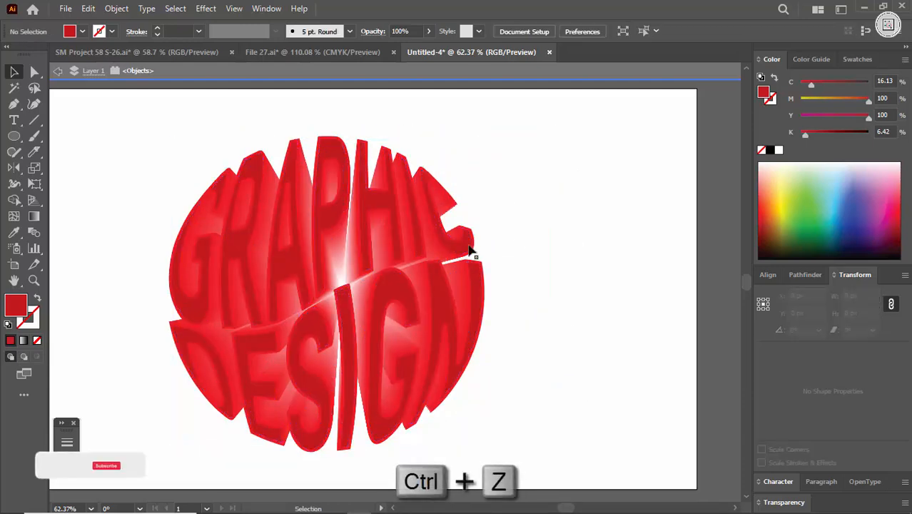
Try Offset Path on the grouped dark red letters with offsets of -9 px and -2 px, then cancel
left_click(468, 248)
left_click(117, 8)
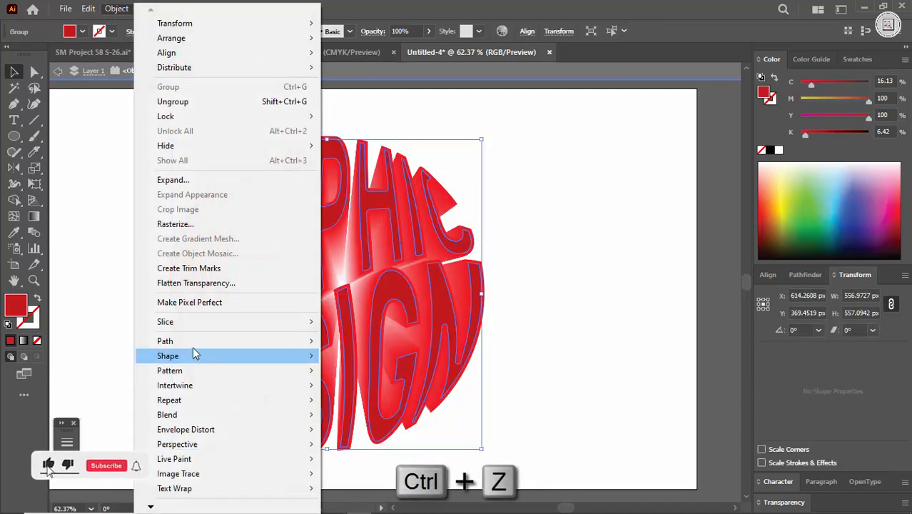
mouse_move(203, 340)
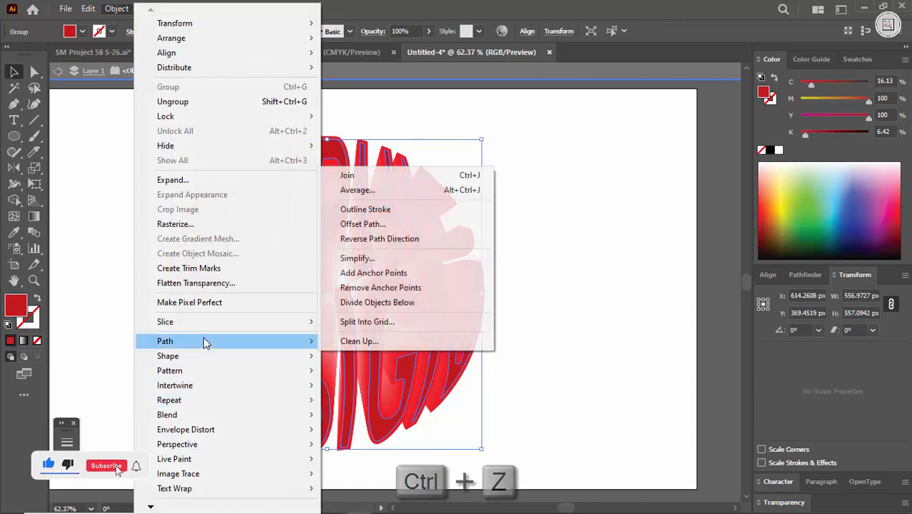
left_click(389, 223)
key("Down")
key("Down")
key("Down")
key("Down")
key("Down")
key("Down")
key("Down")
key("Down")
key("Down")
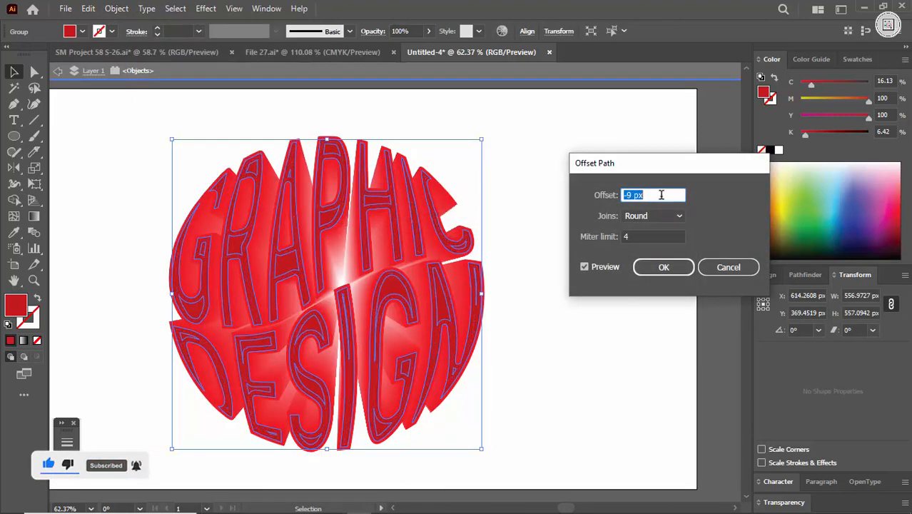
key("Up")
key("Up")
key("Up")
key("Up")
key("Up")
key("Up")
key("Up")
key("Up")
key("Up")
key("Up")
key("Up")
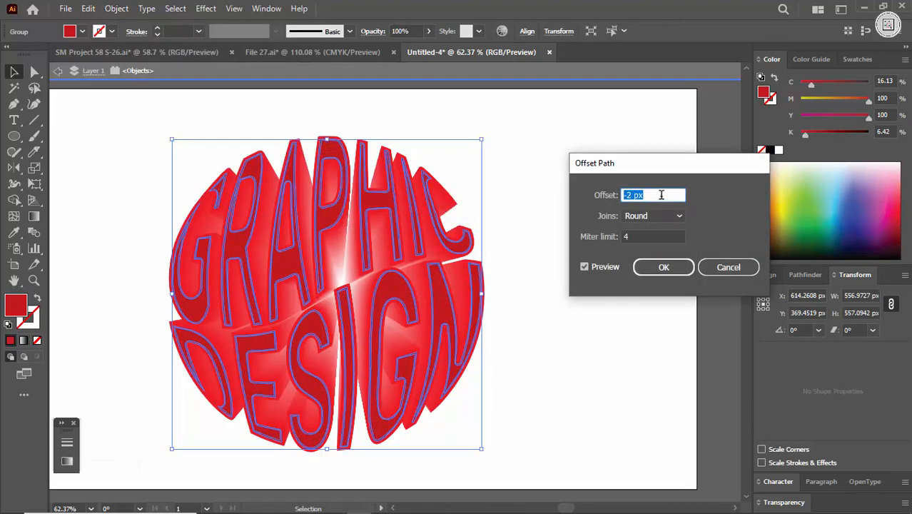
left_click(712, 263)
Apply Offset Path to the grouped dark red letters with a -2 px offset and round joins
left_click_drag(360, 154, 628, 214)
left_click_drag(430, 252, 407, 319)
left_click_drag(349, 192, 435, 192)
left_click(117, 8)
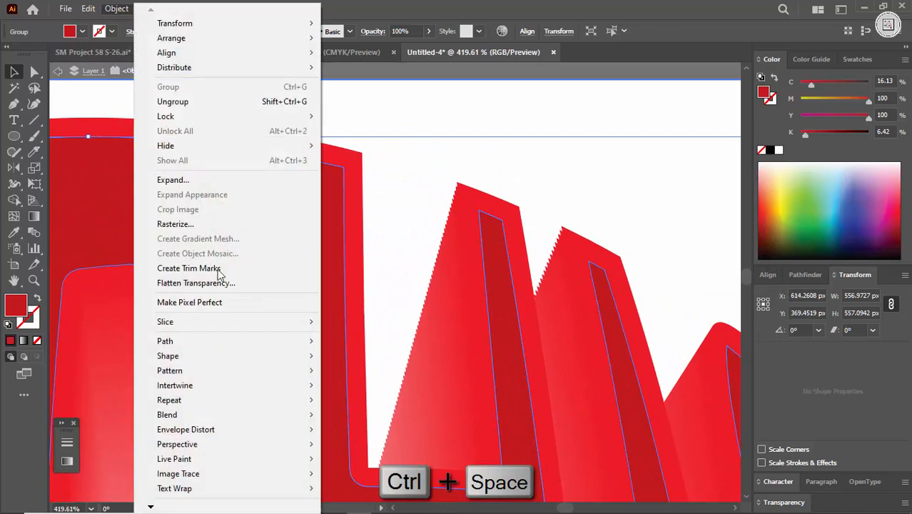
mouse_move(240, 342)
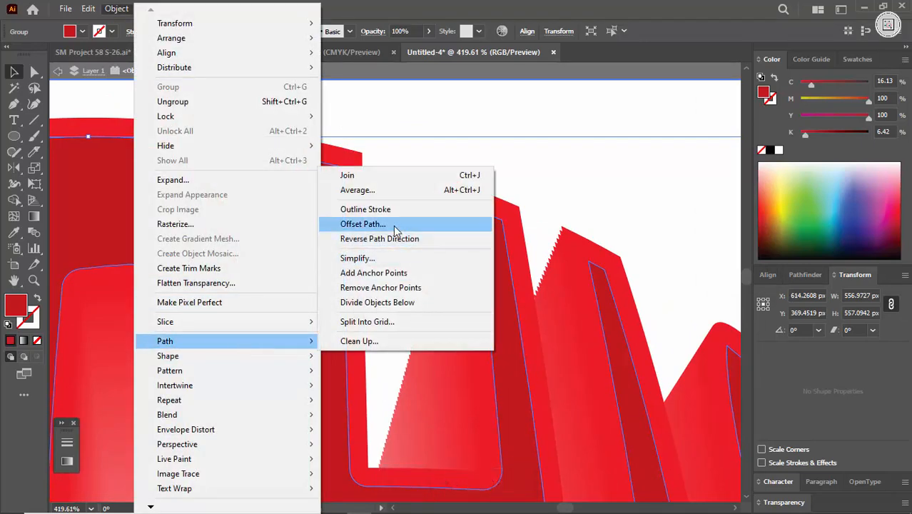
left_click(396, 227)
type("2")
left_click(639, 195)
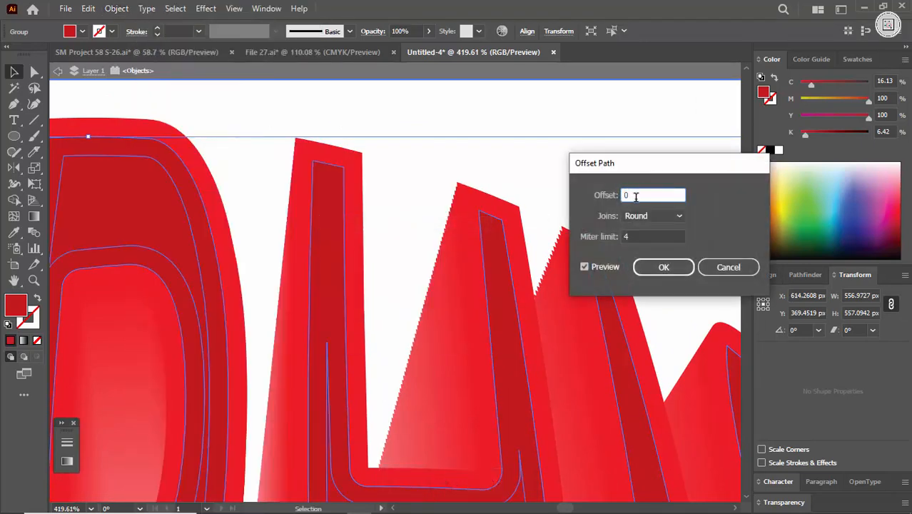
type("-2")
left_click(640, 194)
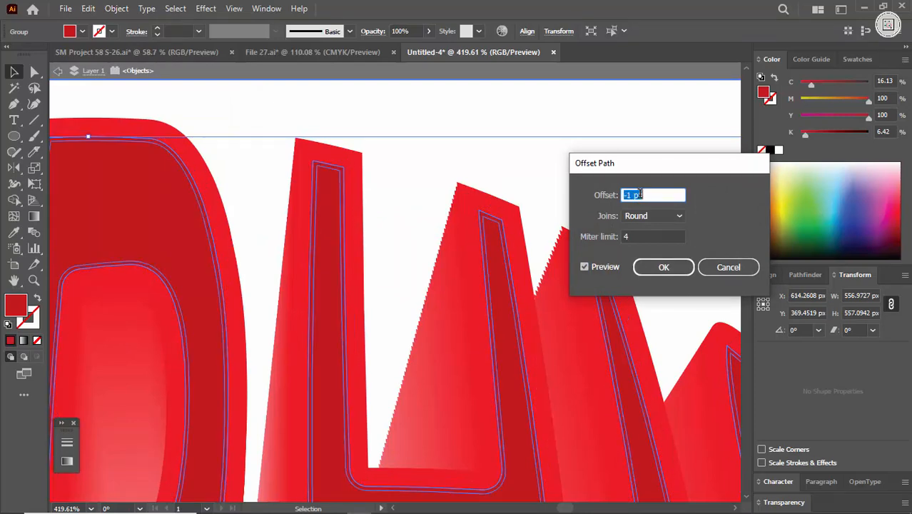
key("Down")
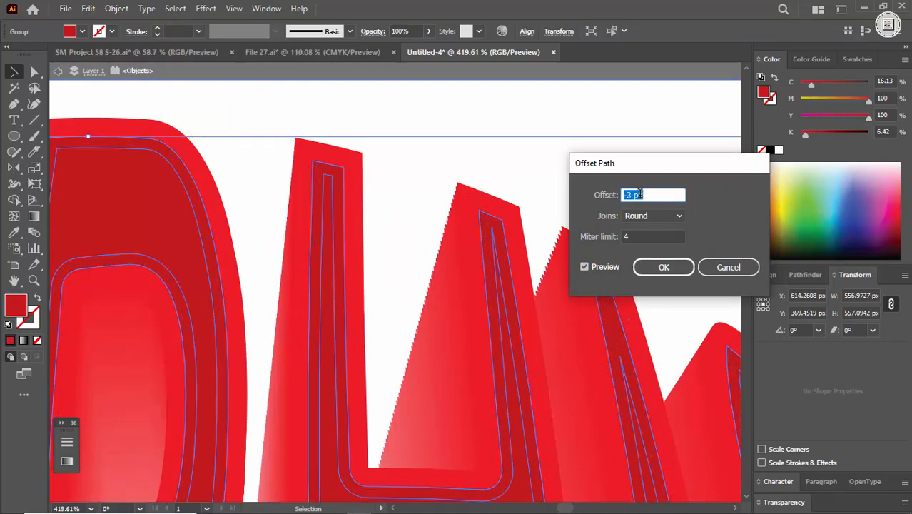
key("Up")
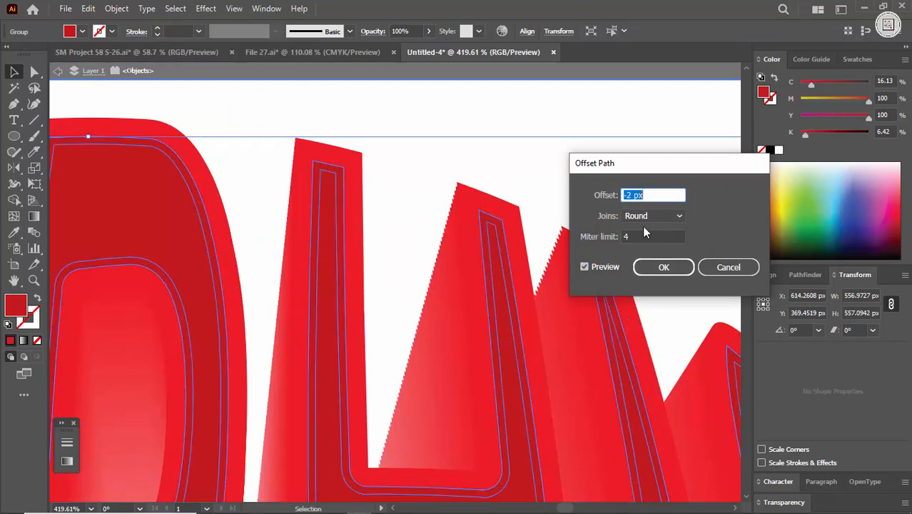
left_click(663, 266)
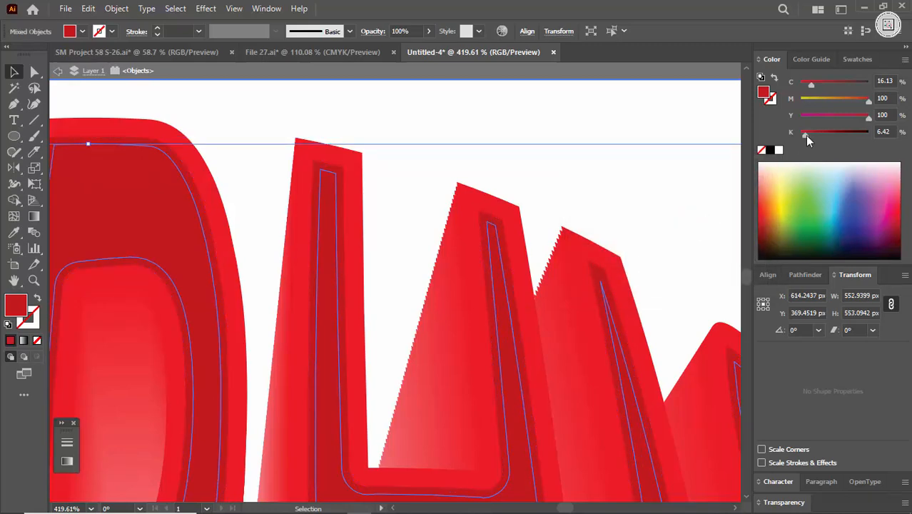
Recolour the new inner offset letters with the bright red sampled from the outer letters, and exit isolation mode
left_click_drag(805, 135, 760, 134)
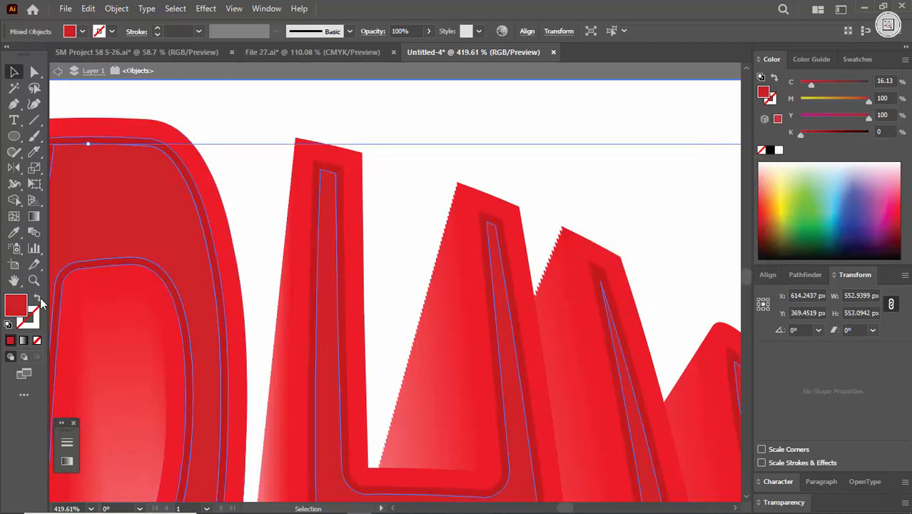
left_click(14, 233)
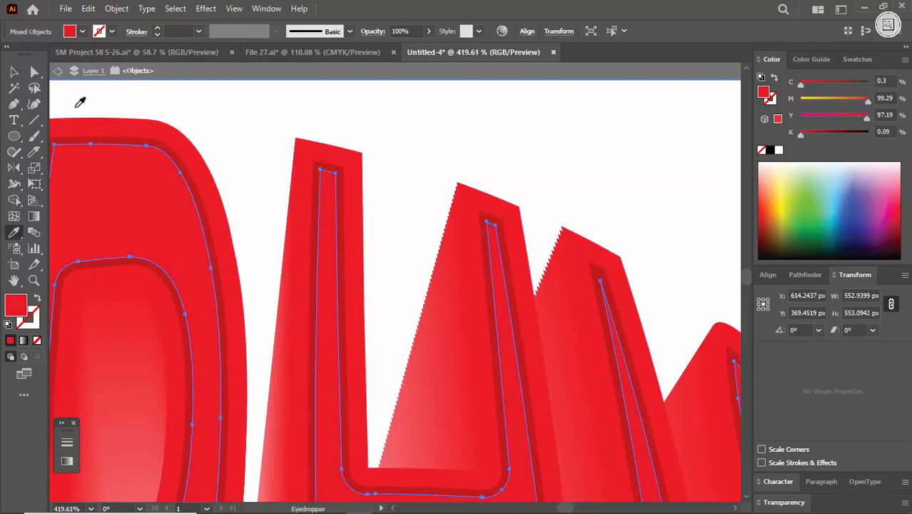
left_click(14, 72)
left_click(238, 110)
key("Escape")
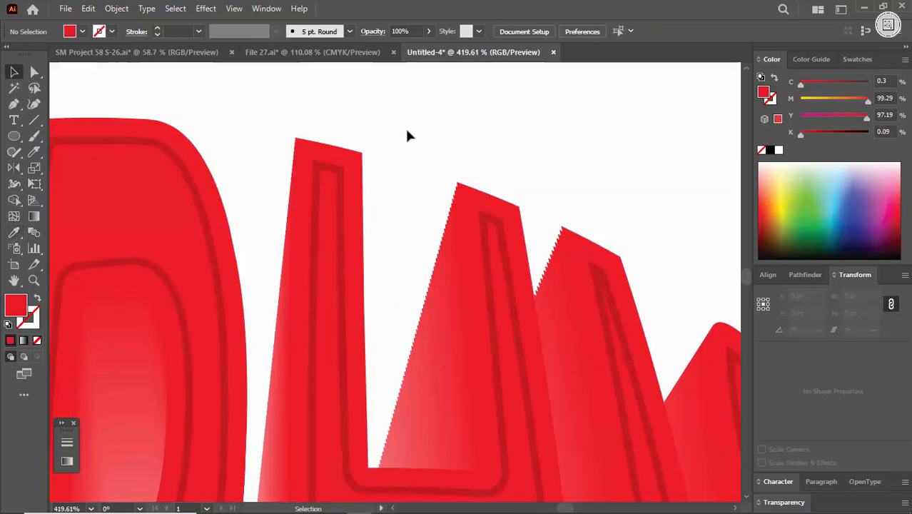
Try deleting the whole group of inset letters from the design, and undo the deletion
left_click_drag(486, 150, 335, 207)
left_click_drag(401, 232, 335, 250)
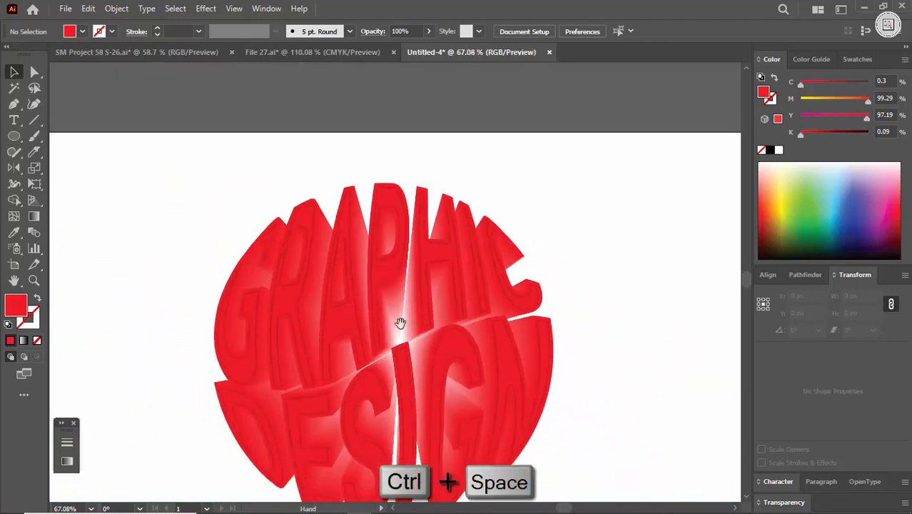
left_click_drag(399, 323, 360, 244)
left_click_drag(421, 314, 450, 245)
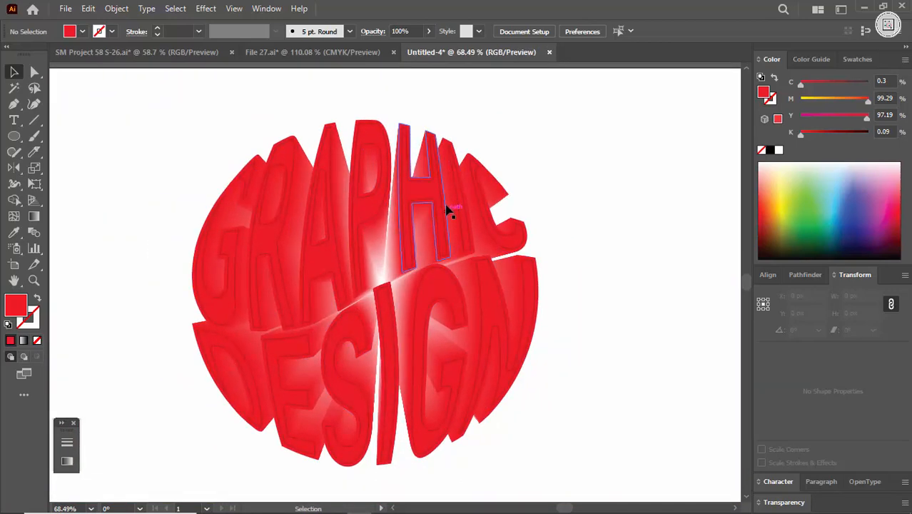
left_click(433, 191)
key("Delete")
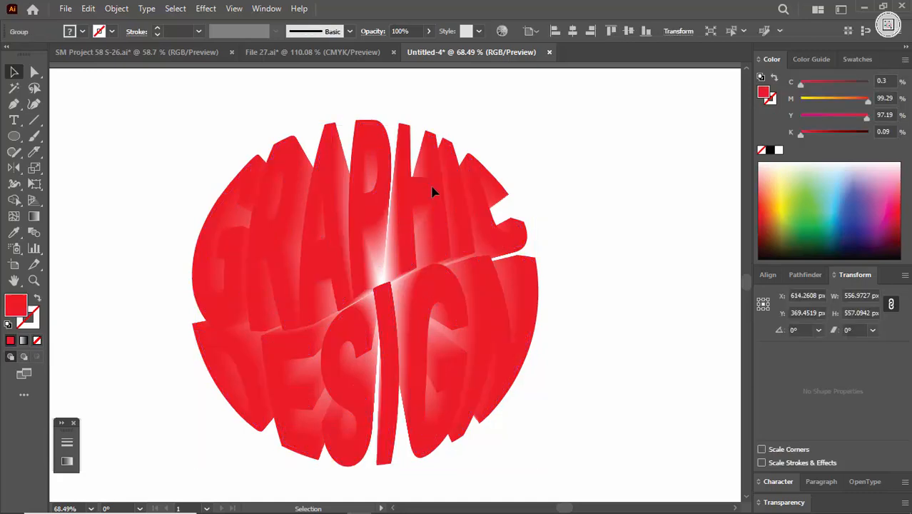
key("ctrl+z")
left_click(560, 165)
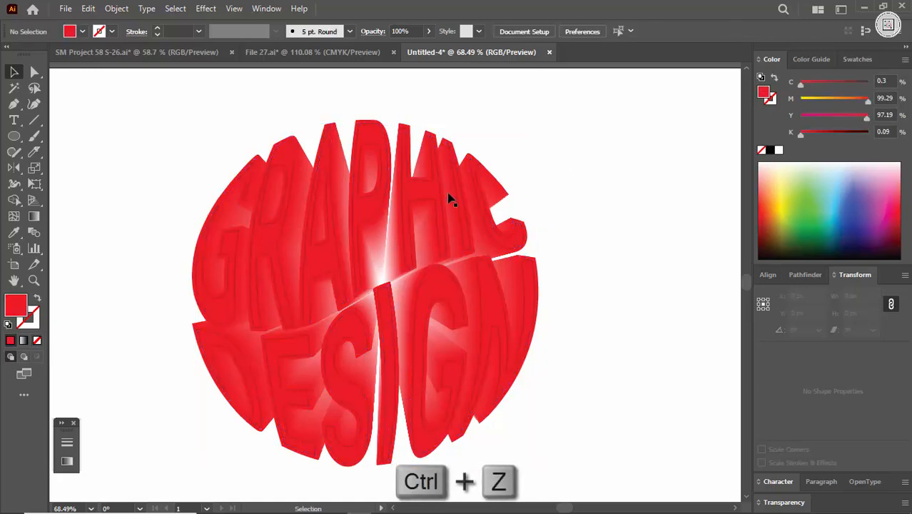
Isolate the inset letter group, delete all bright red inner letters by matching the H's fill colour, and exit isolation mode
double_click(427, 193)
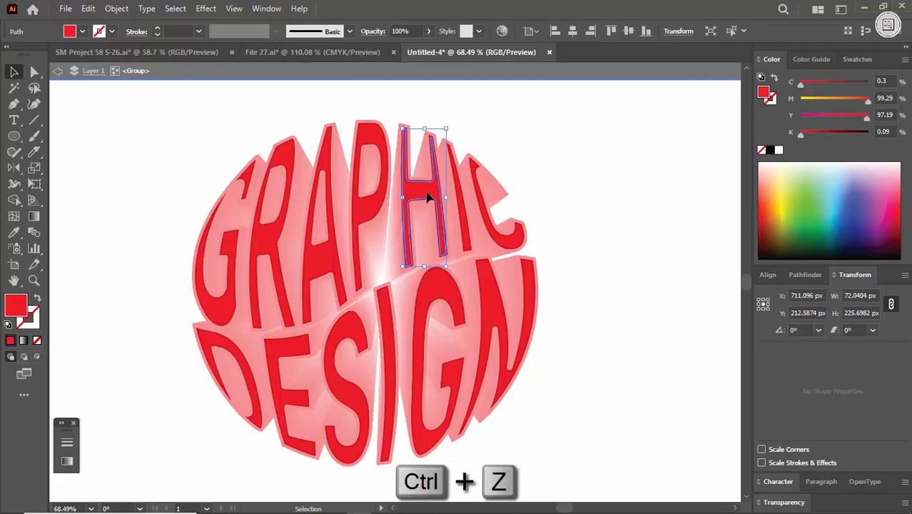
key("alt+s")
key("m")
key("f")
key("Delete")
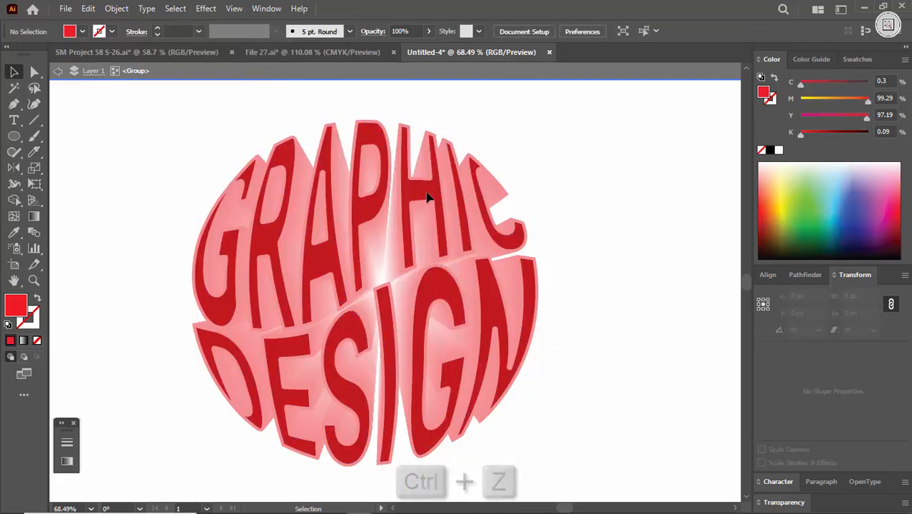
double_click(543, 172)
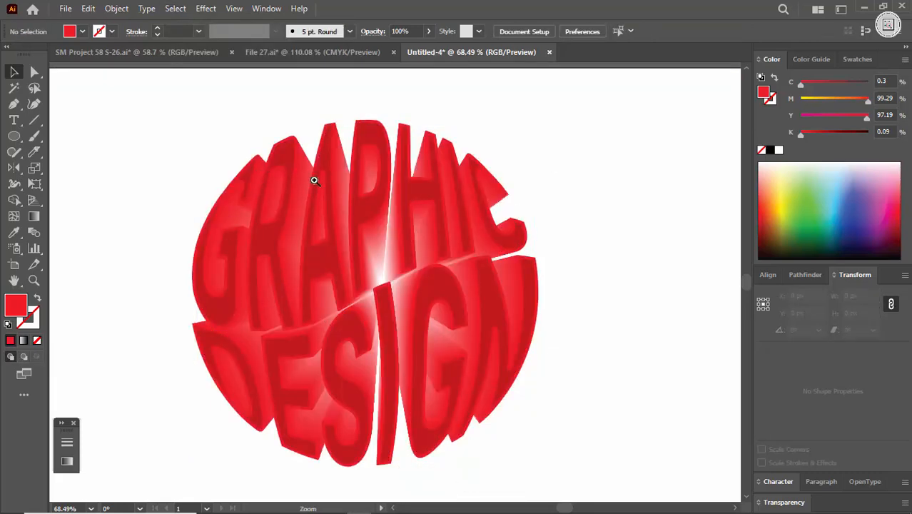
Examine the shading and dark red inset faces across GRAPHIC and DESIGN, both up close and as a whole
left_click_drag(315, 180, 210, 267)
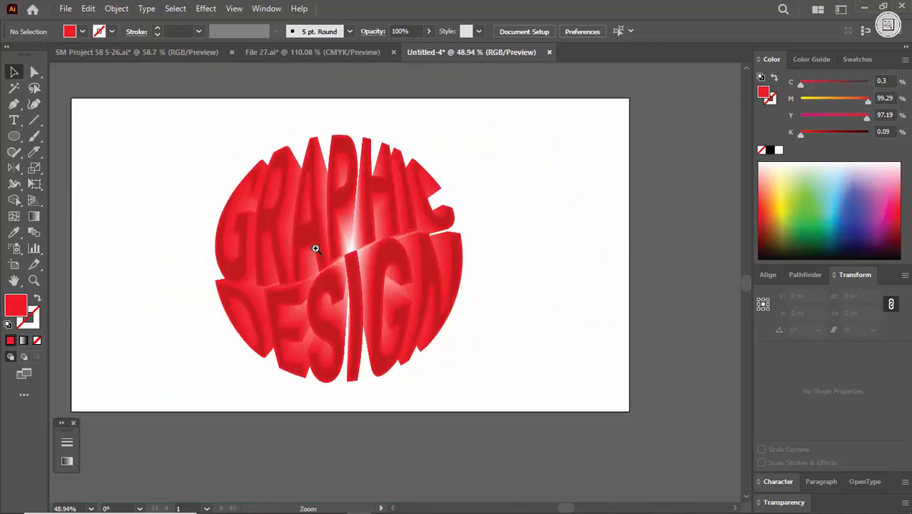
left_click_drag(316, 249, 611, 173)
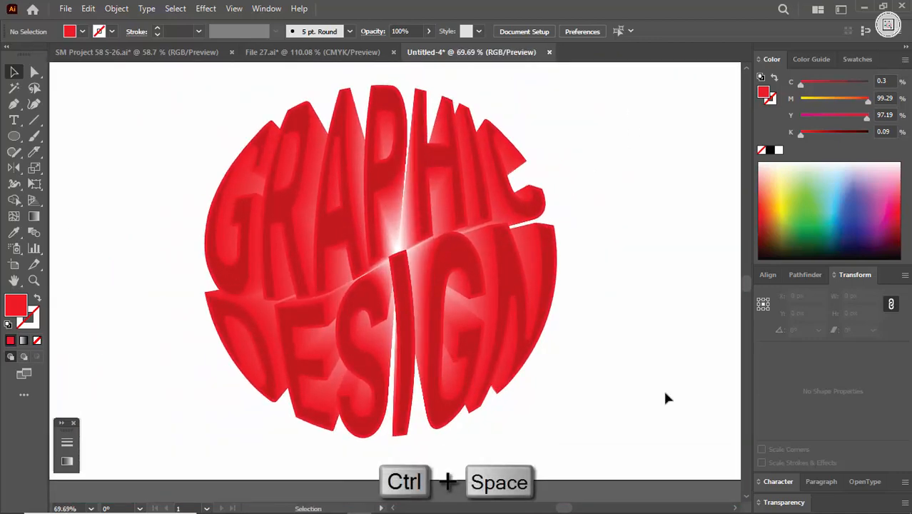
key("ctrl+space")
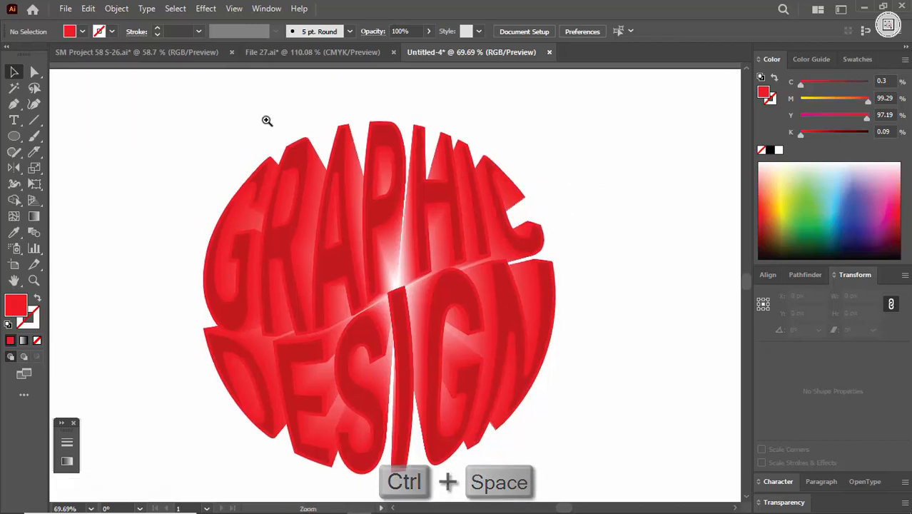
left_click_drag(267, 122, 390, 177)
scroll(593, 234, "right", 3)
scroll(592, 285, "down", 10)
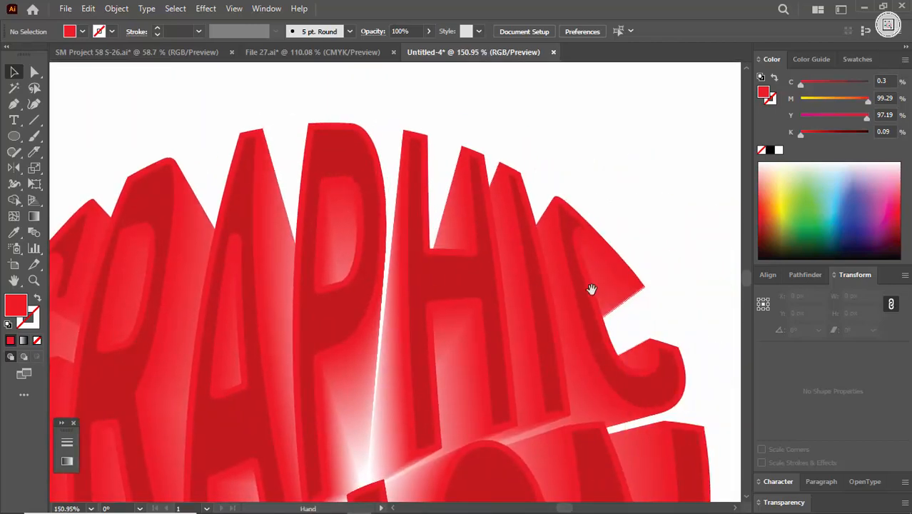
scroll(649, 212, "left", 3)
scroll(468, 381, "up", 10)
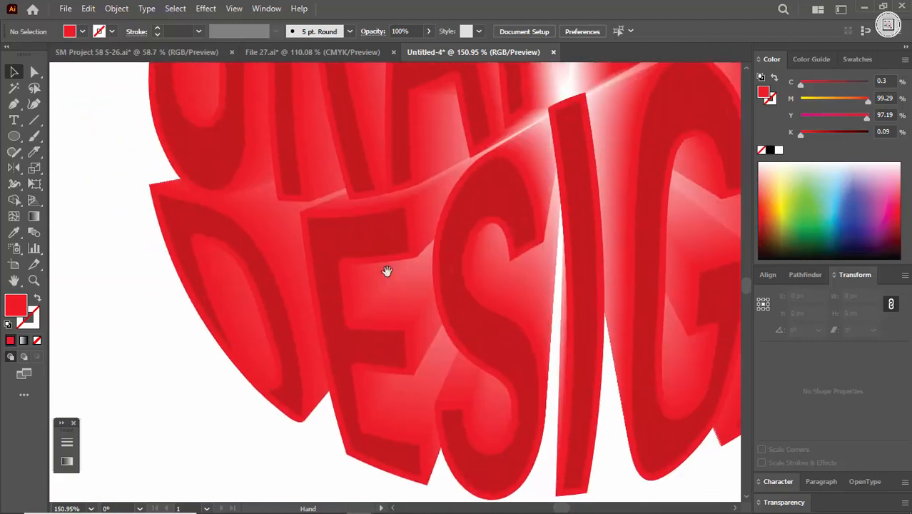
key("ctrl+space")
scroll(457, 264, "down", 3)
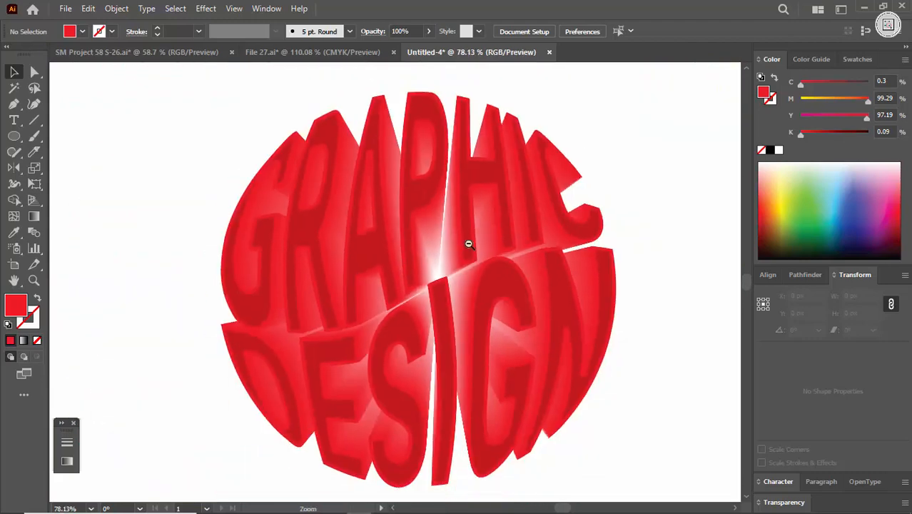
scroll(442, 247, "down", 2)
scroll(583, 277, "up", 3)
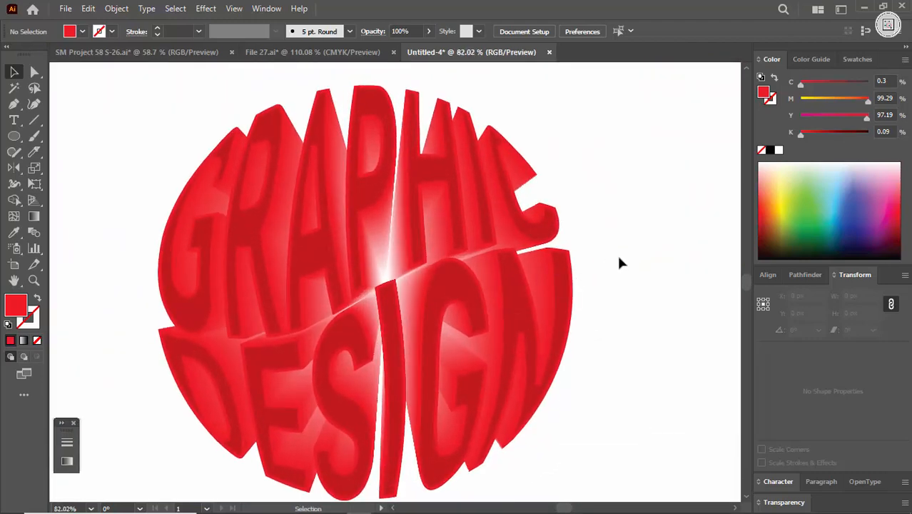